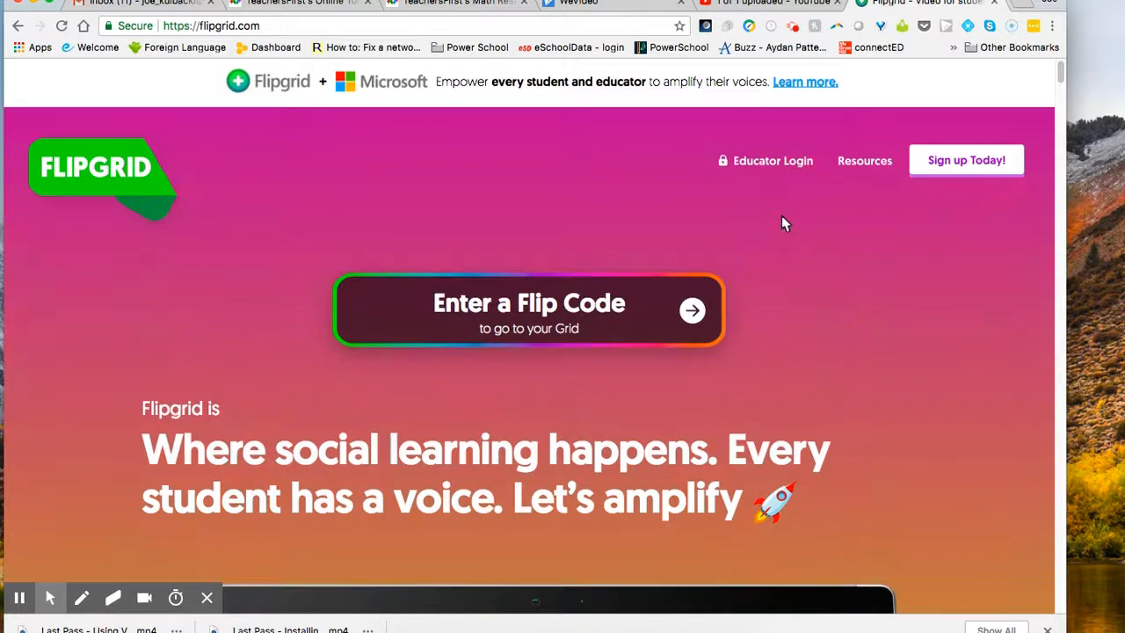
# Step: Open Educator Login from the top right of flipgrid.com
pyautogui.click(771, 163)
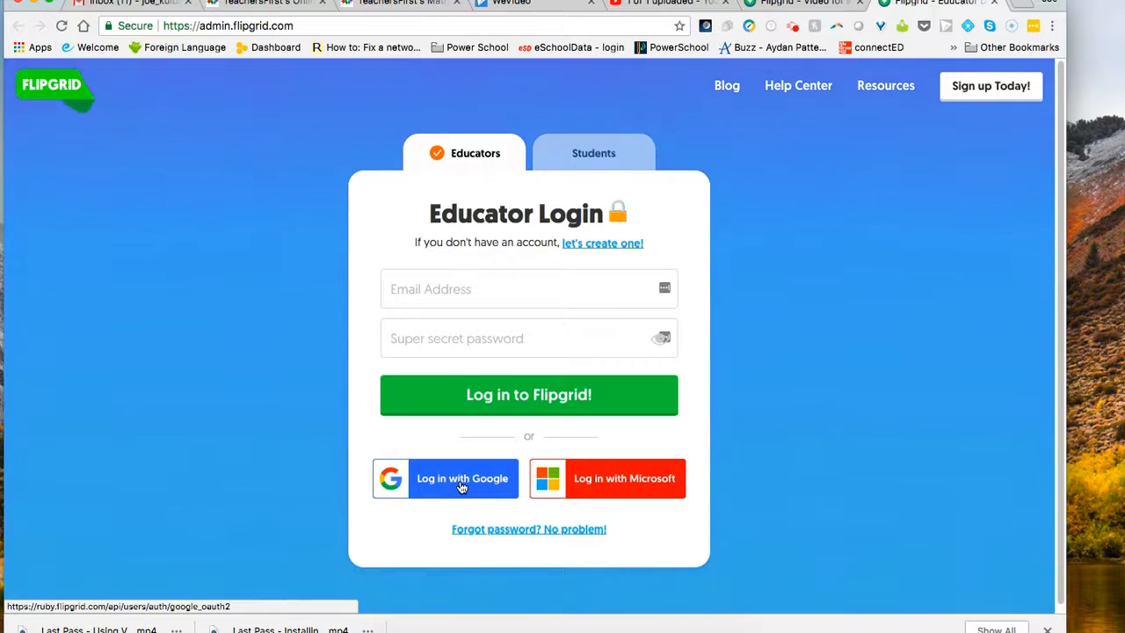
# Step: Sign in with Google and start a new grid from My Grids
pyautogui.click(460, 483)
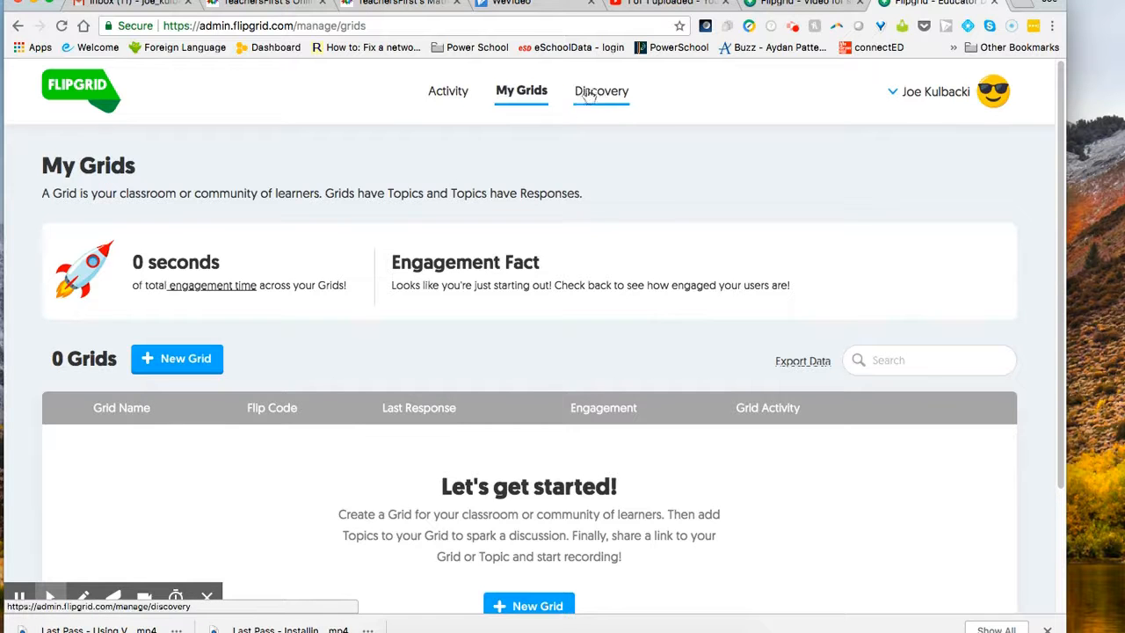
pyautogui.click(186, 359)
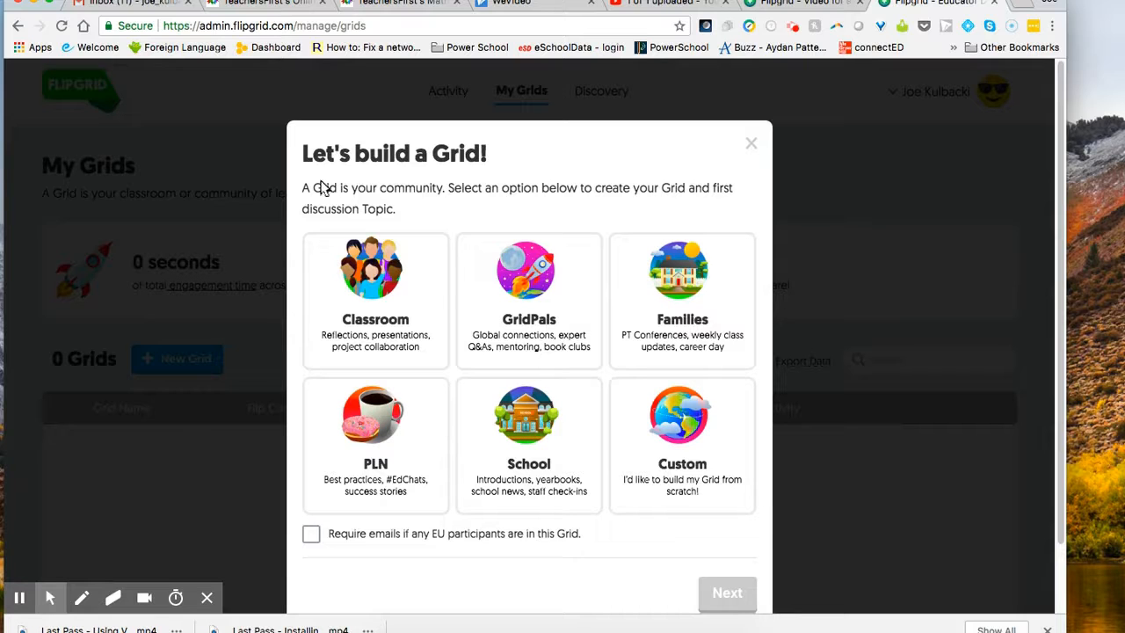
# Step: Pick the Classroom grid type, enter a trial grid password, then cancel the setup
pyautogui.click(384, 285)
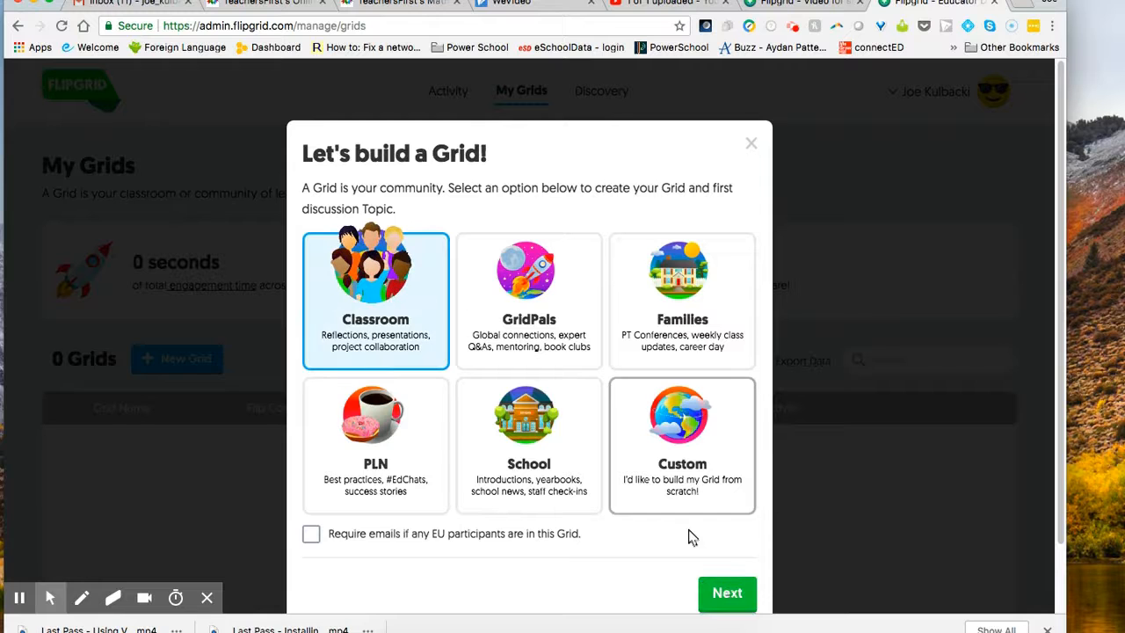
pyautogui.click(729, 594)
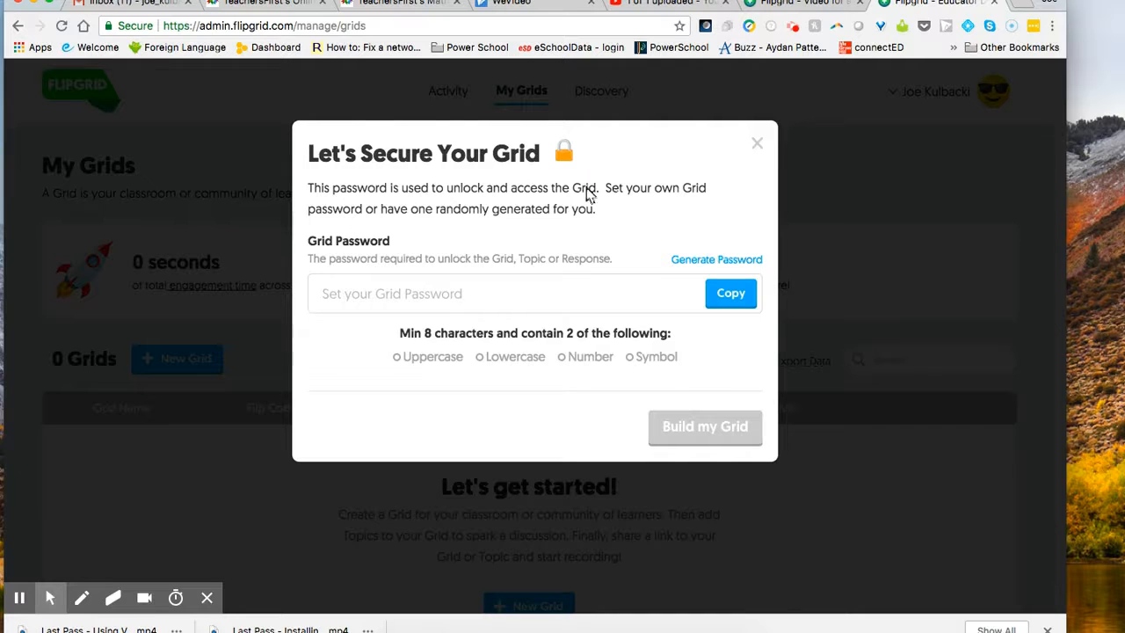
pyautogui.click(405, 294)
pyautogui.write('demogrid')
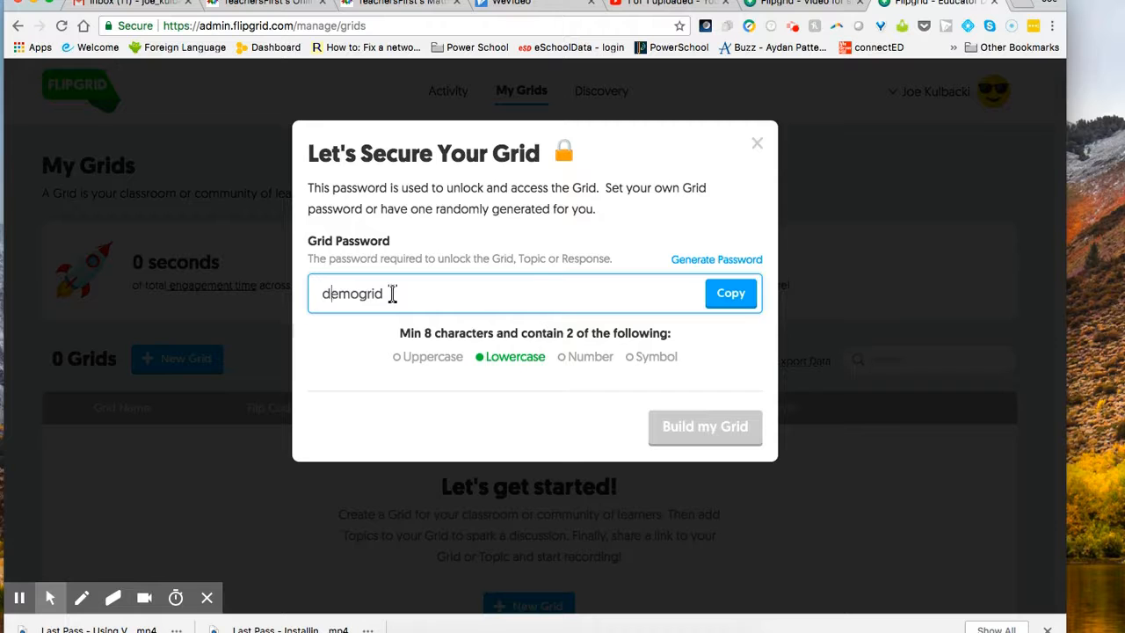
pyautogui.click(755, 145)
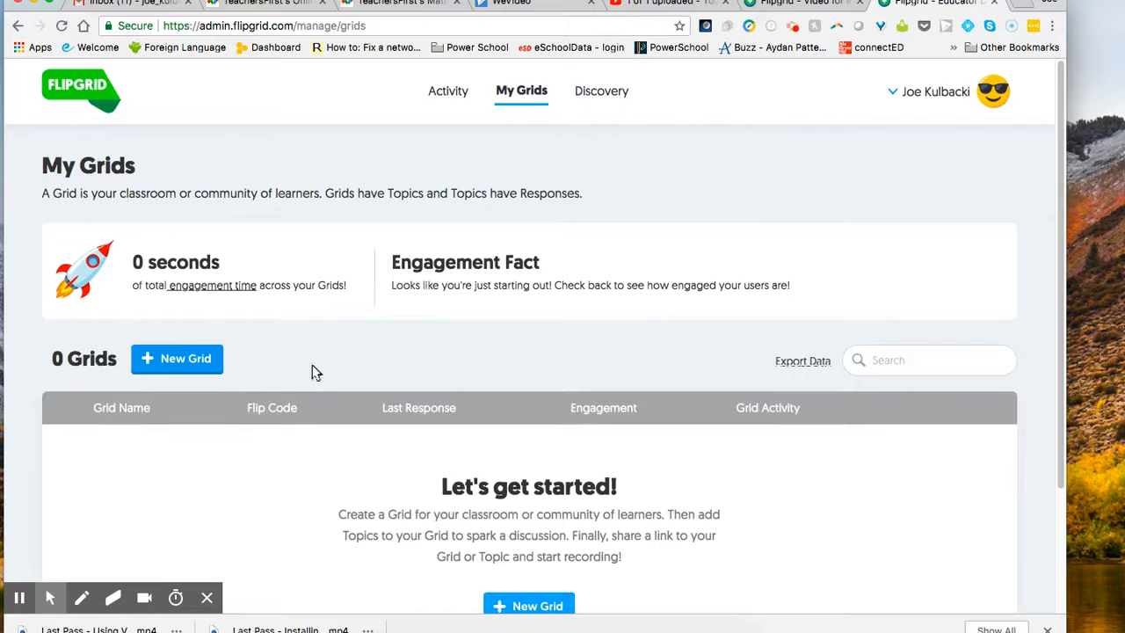
# Step: Build a new Classroom grid secured with a valid grid password
pyautogui.click(177, 361)
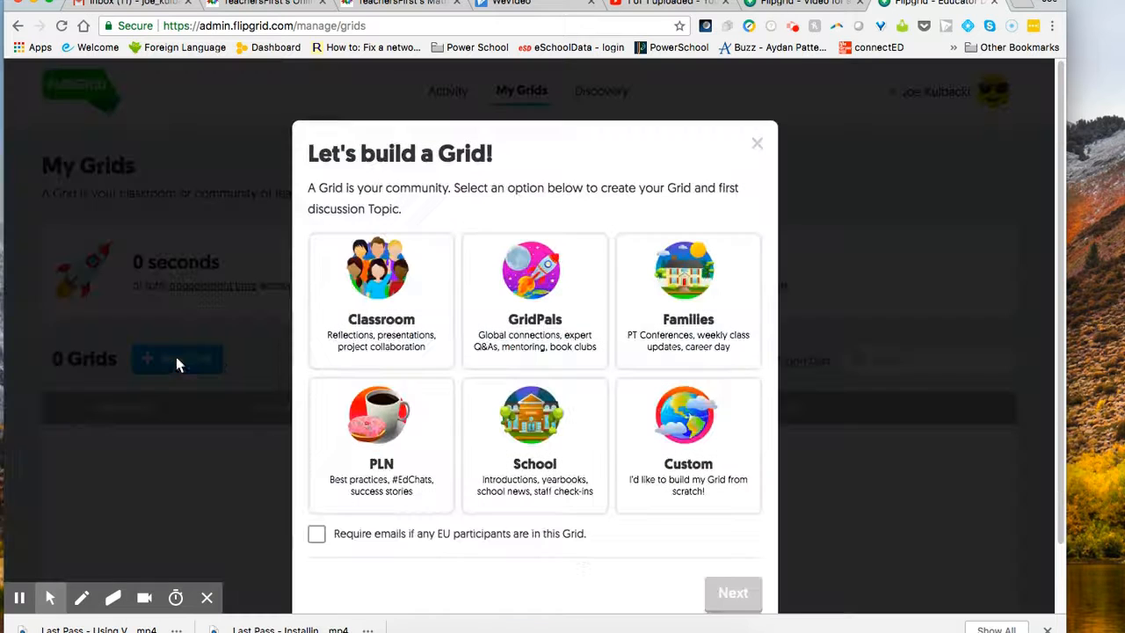
pyautogui.click(384, 321)
pyautogui.click(727, 594)
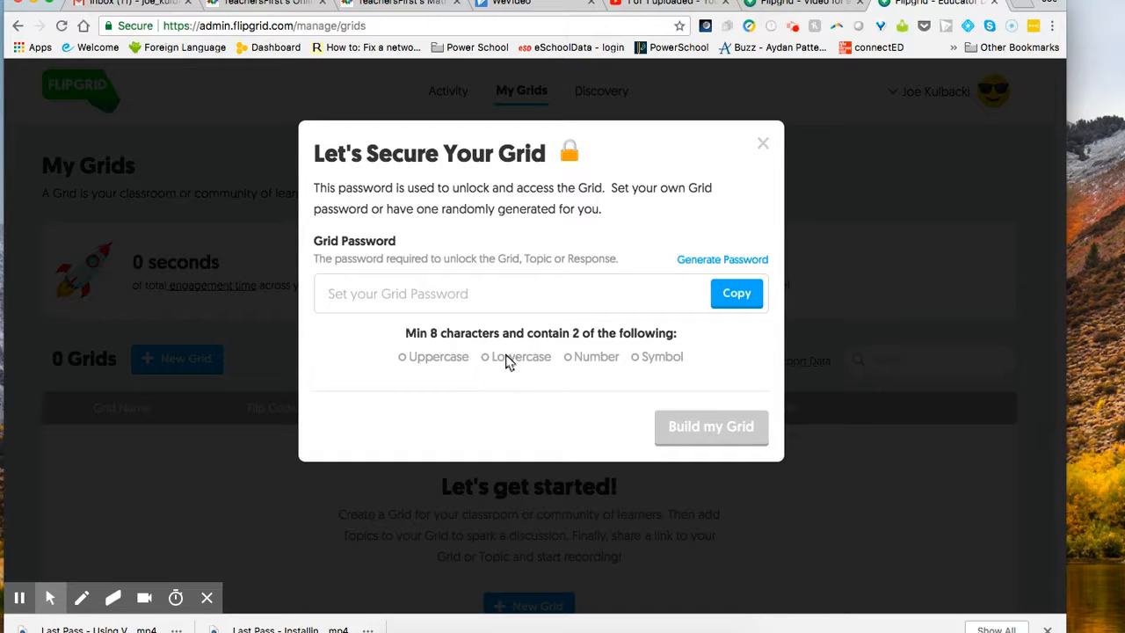
pyautogui.click(491, 302)
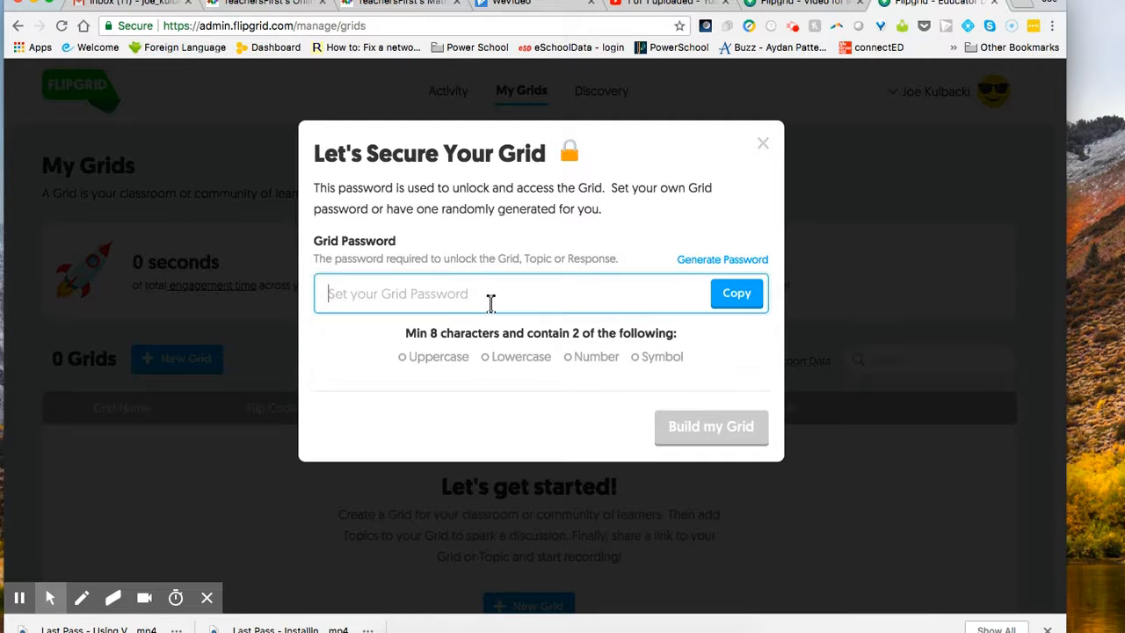
pyautogui.write('Demogrid')
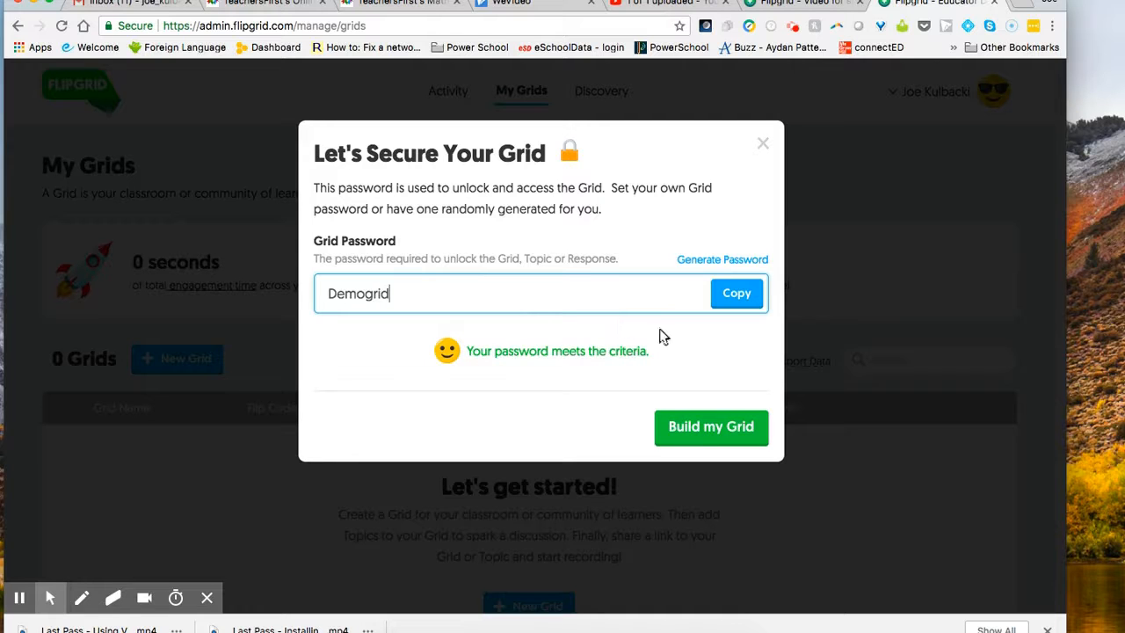
pyautogui.click(703, 427)
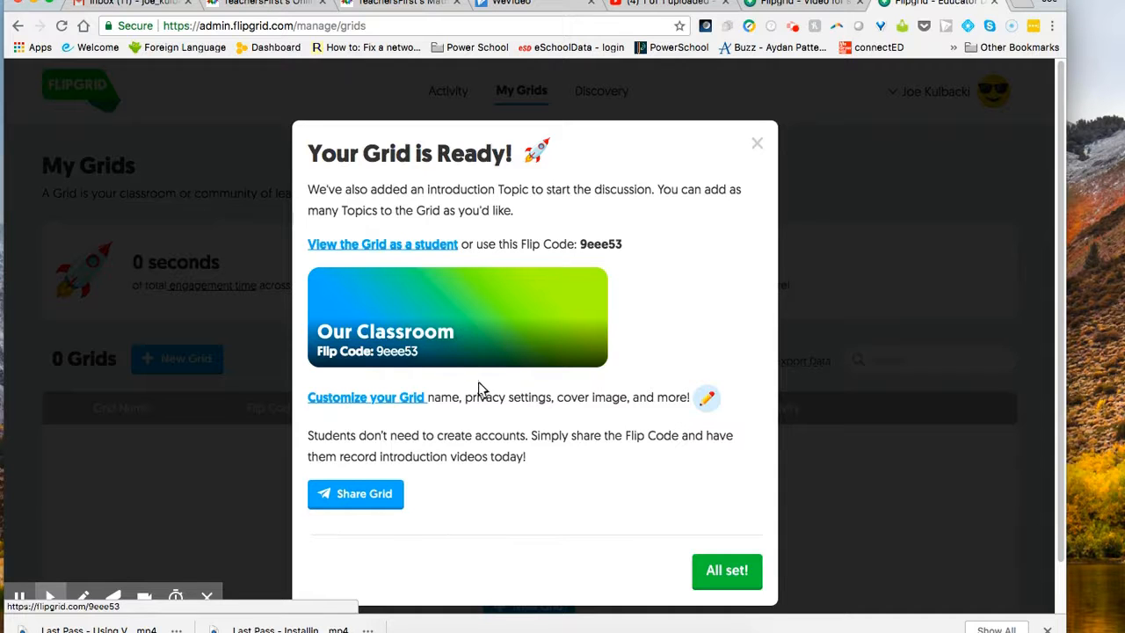
# Step: View the grid's shareable link, close sharing, and finish setup with All set
pyautogui.click(365, 497)
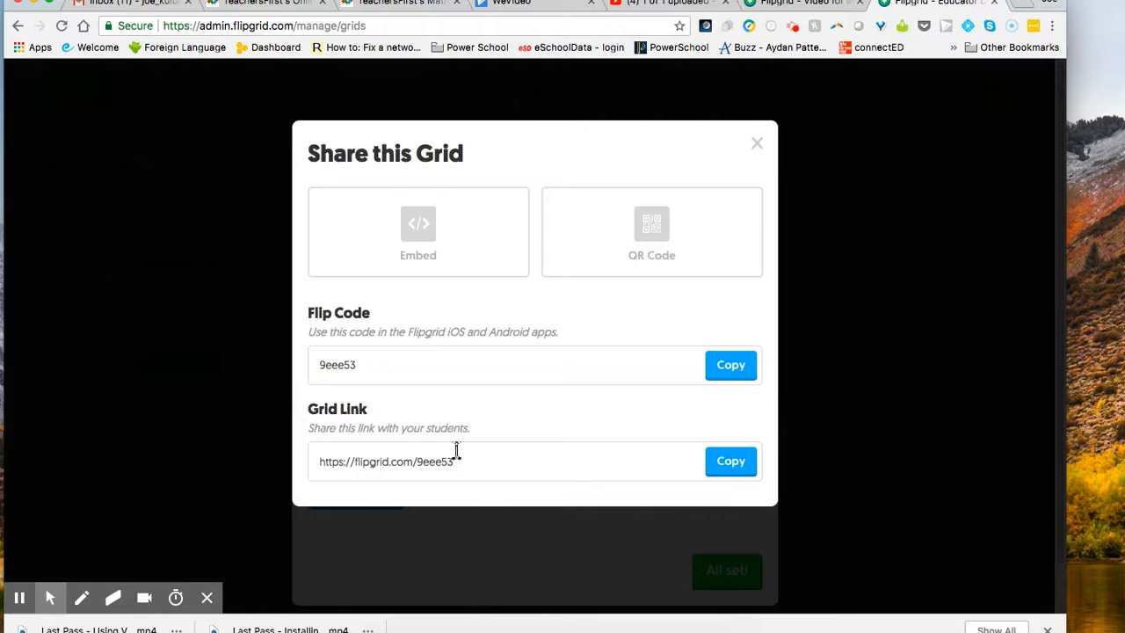
pyautogui.click(409, 465)
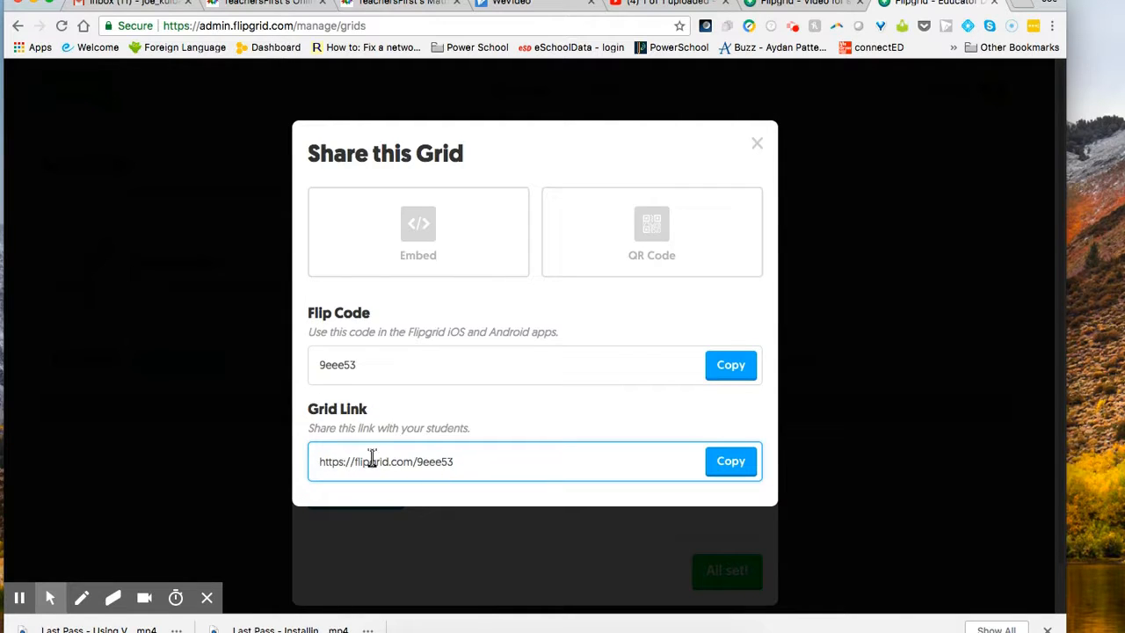
pyautogui.click(758, 146)
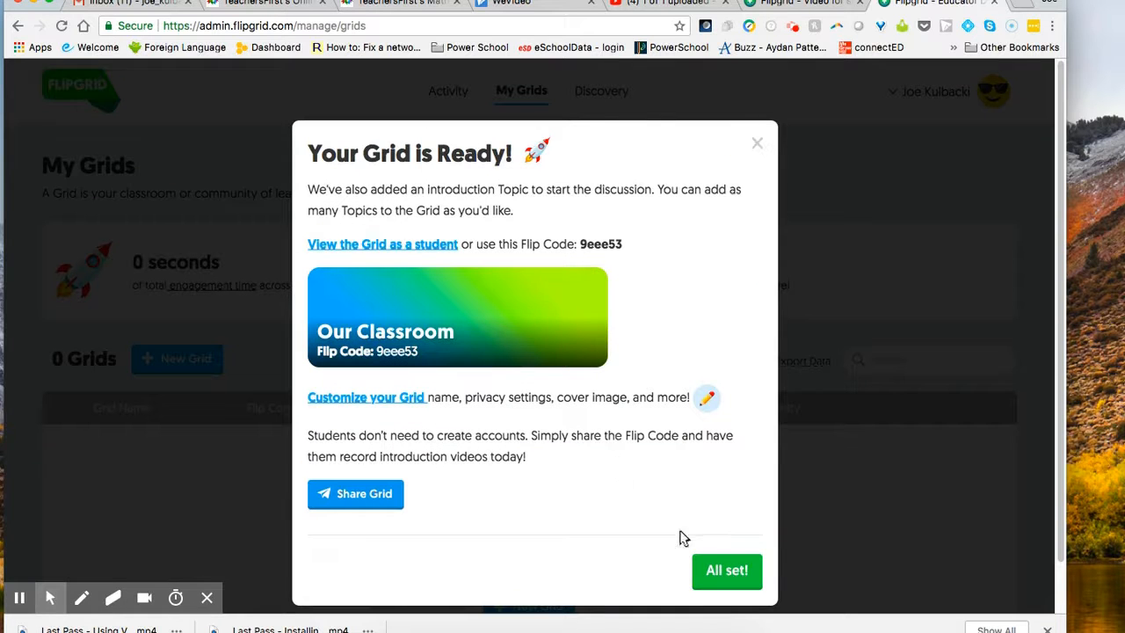
pyautogui.click(741, 573)
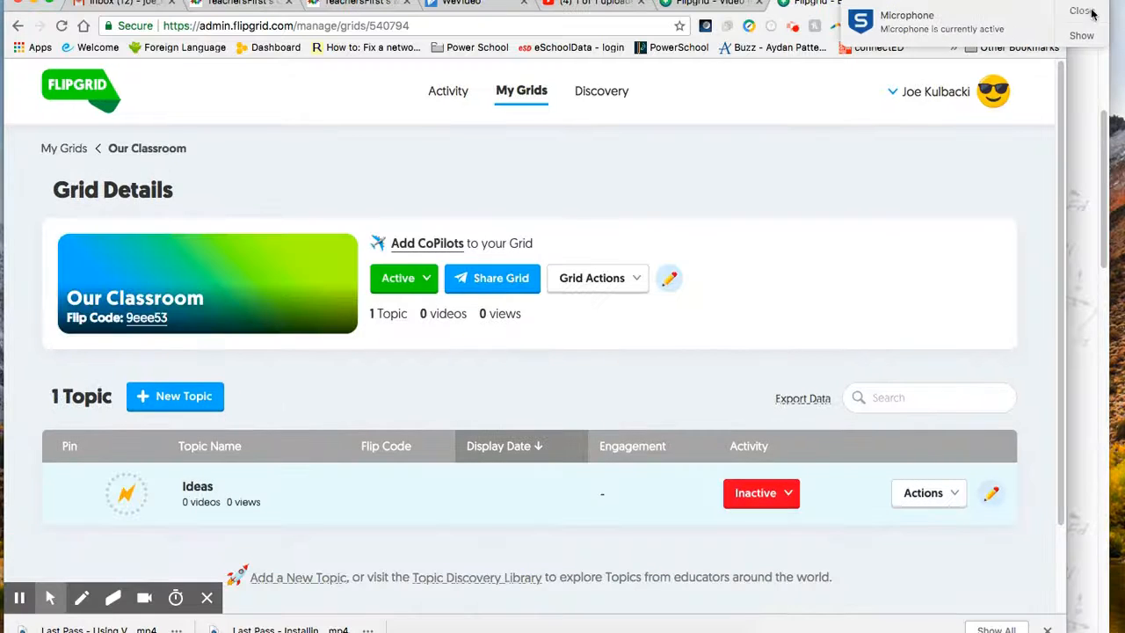
# Step: Dismiss the microphone notification and open a new topic form at its title field
pyautogui.click(1088, 11)
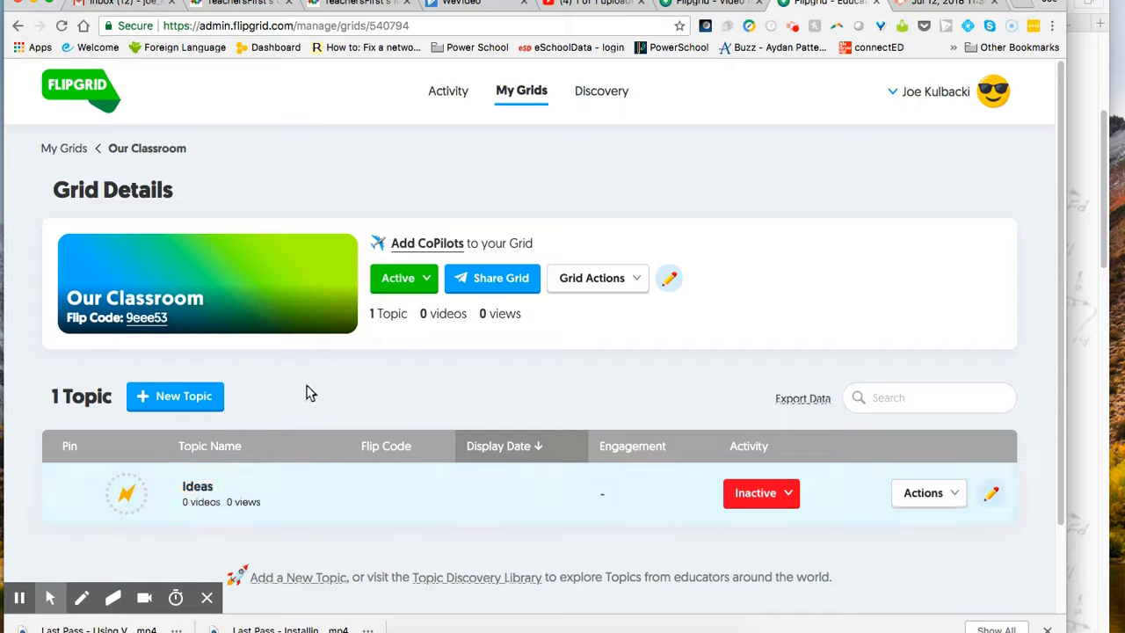
pyautogui.click(195, 395)
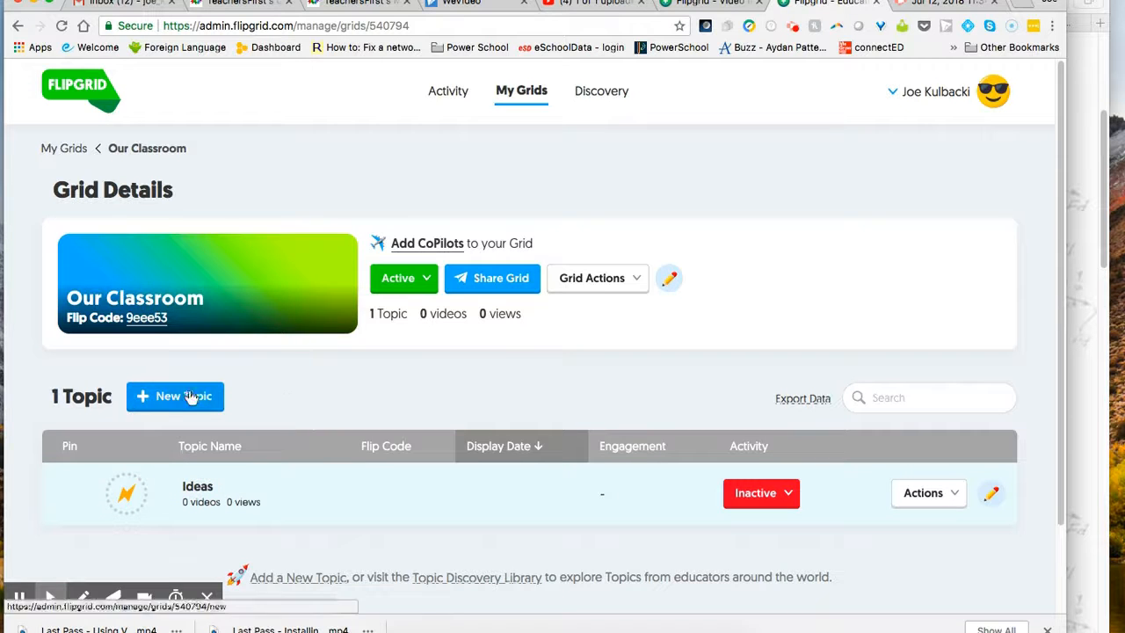
pyautogui.click(273, 410)
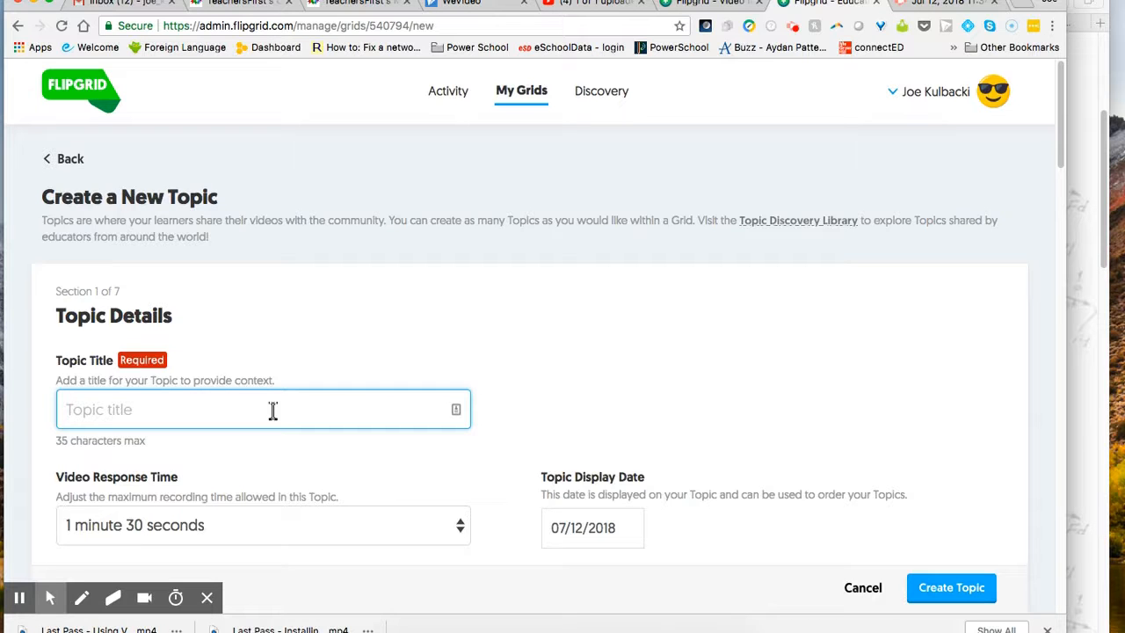
# Step: Title the topic 'Classroom Introduction' and keep the 1 minute 30 seconds response time
pyautogui.write('Classroom In')
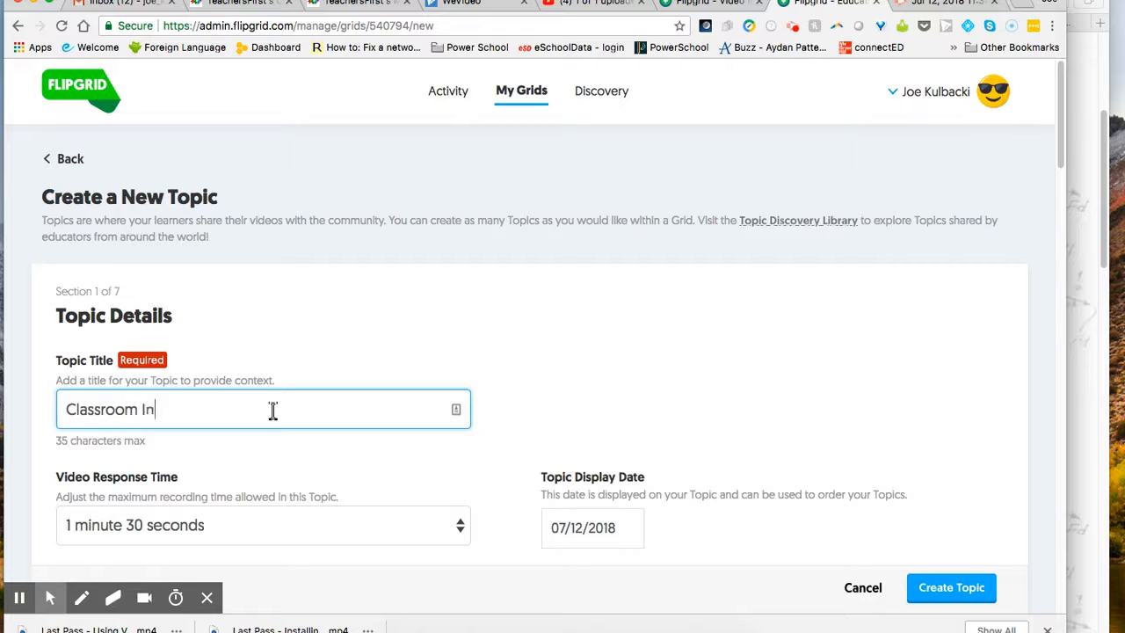
pyautogui.write('troduction')
pyautogui.scroll(-2, 293, 409)
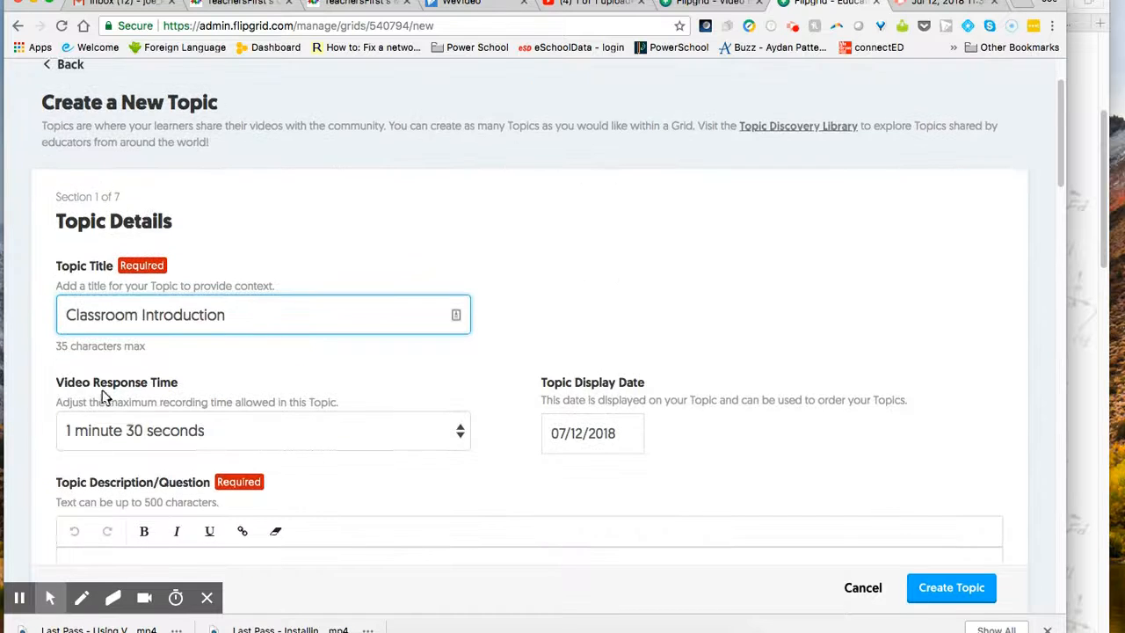
pyautogui.click(182, 430)
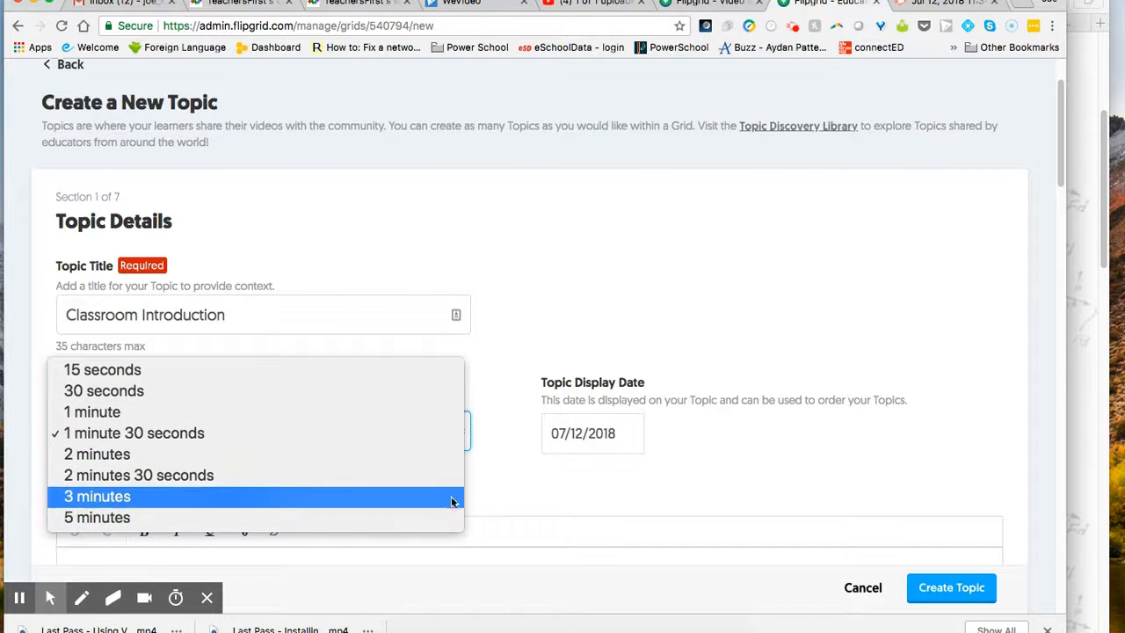
pyautogui.click(496, 479)
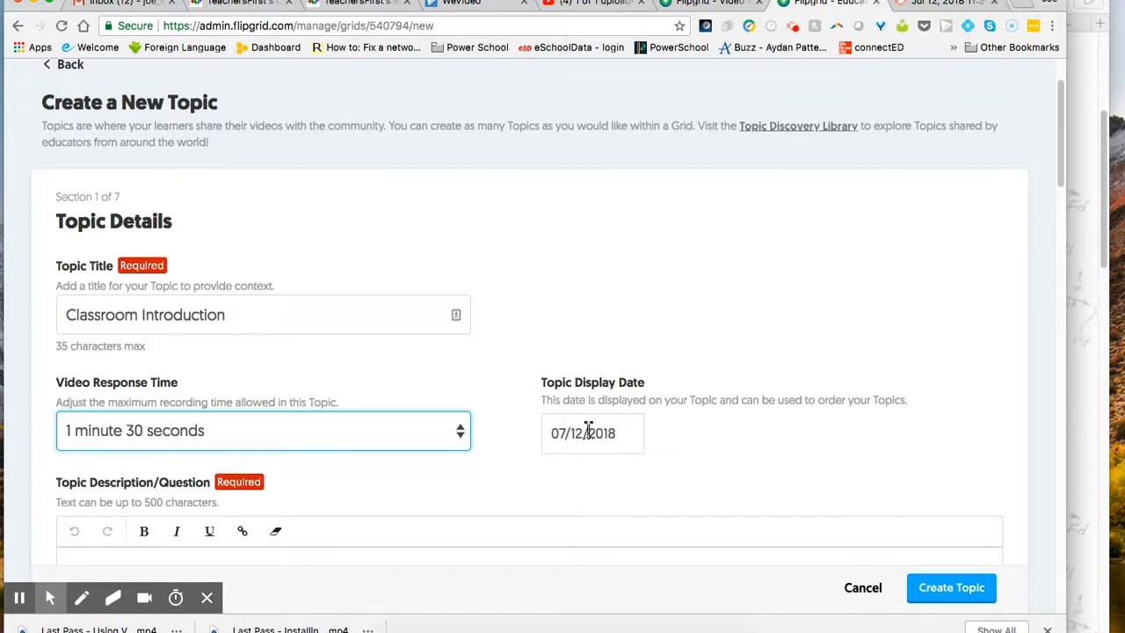
# Step: Add the description 'Please introduce yourself to the class and tell us about your summer.'
pyautogui.scroll(-2, 592, 430)
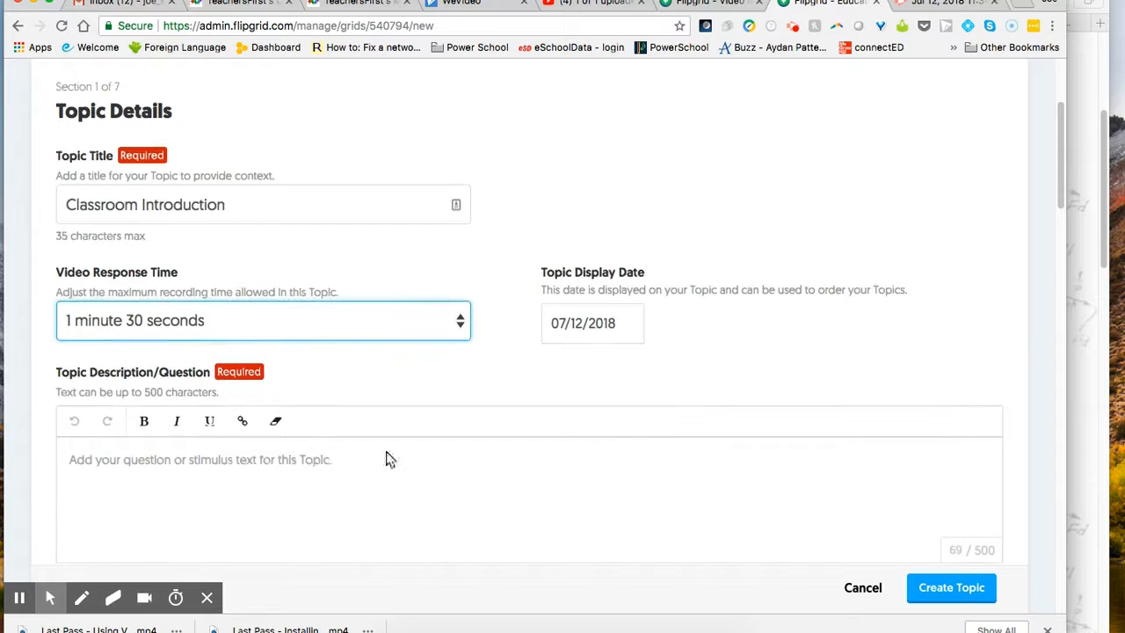
pyautogui.click(264, 462)
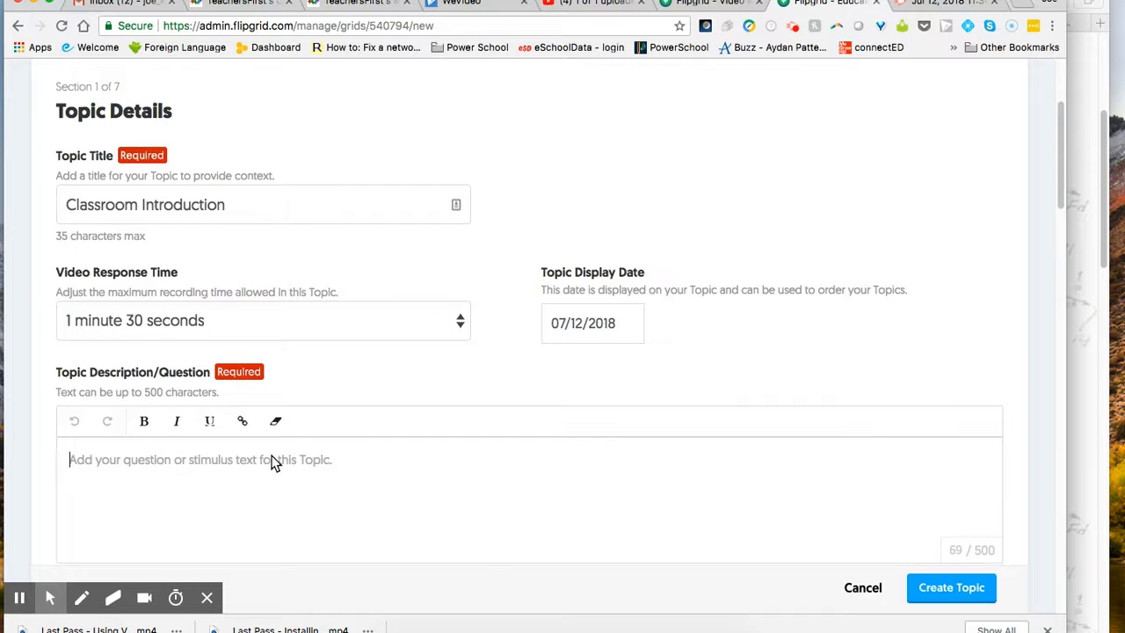
pyautogui.write('Please introduce yourself to the class and tell us about your summer.')
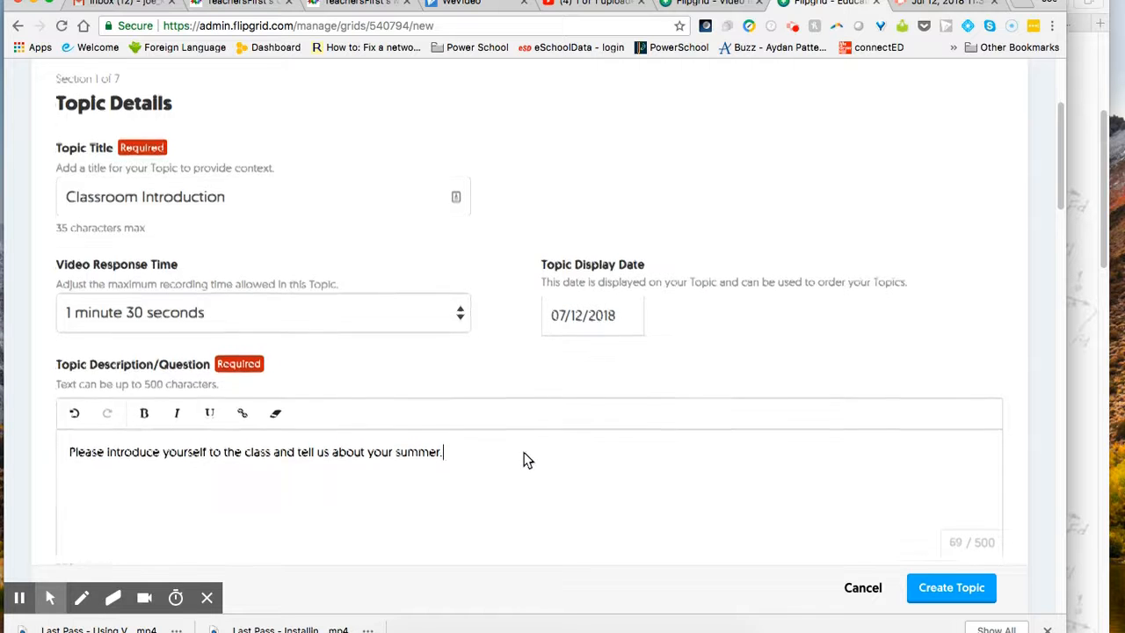
pyautogui.scroll(-2, 527, 457)
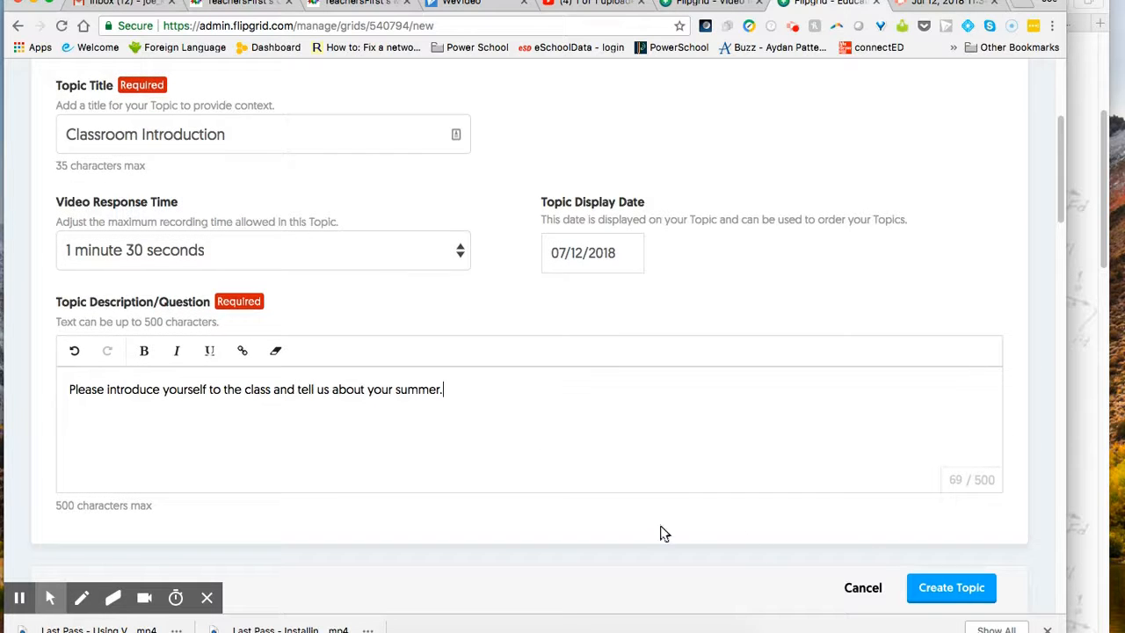
pyautogui.scroll(-2, 615, 523)
pyautogui.scroll(-8, 498, 512)
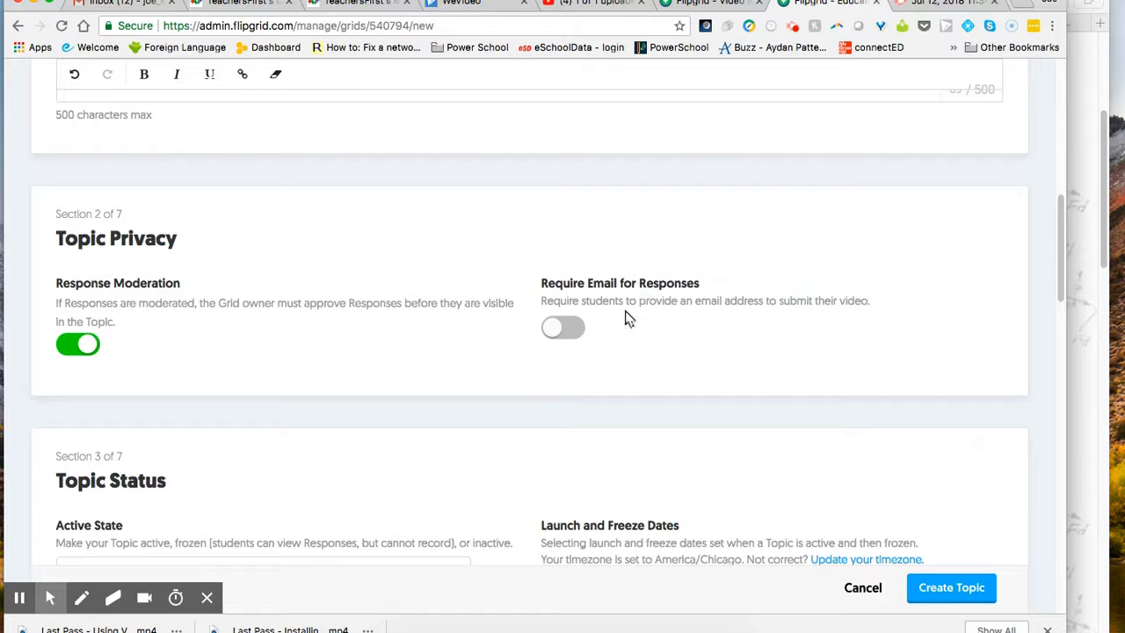
# Step: Turn on Require Email for Responses in Topic Privacy
pyautogui.click(555, 323)
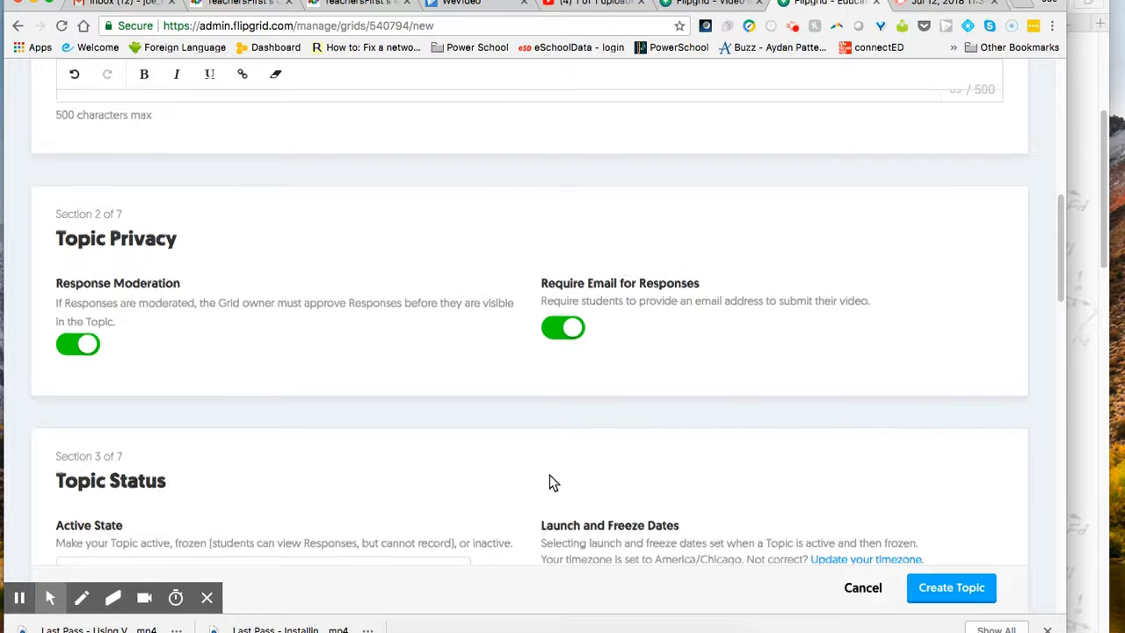
pyautogui.scroll(-1, 549, 475)
pyautogui.scroll(-5, 538, 494)
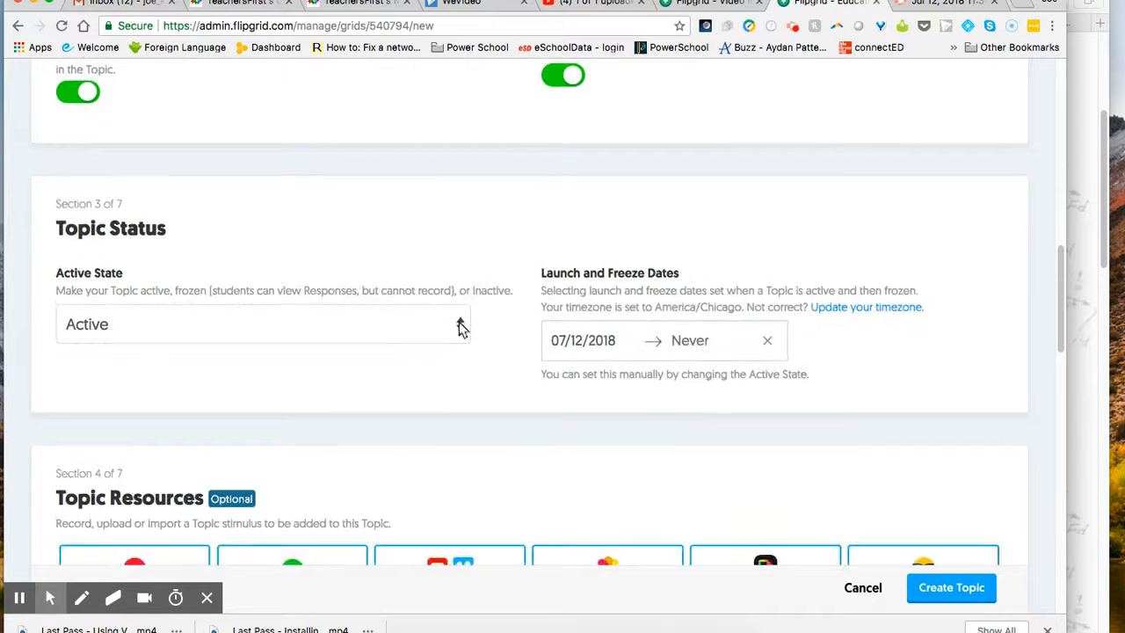
# Step: Switch the topic's Active State to Frozen, then back to Active
pyautogui.click(459, 326)
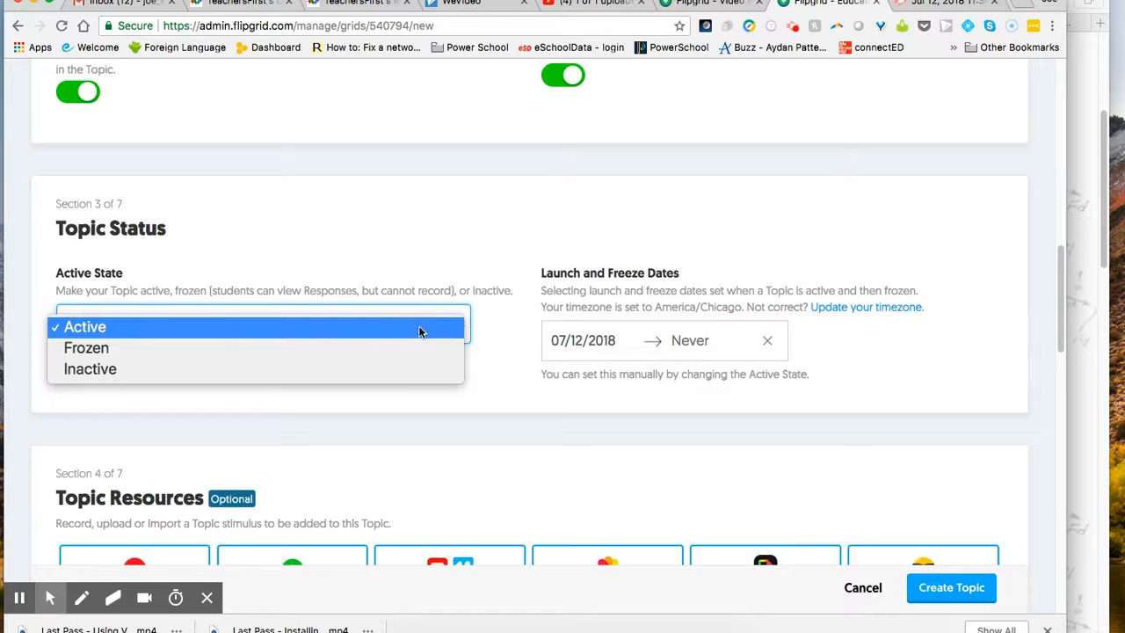
pyautogui.click(384, 347)
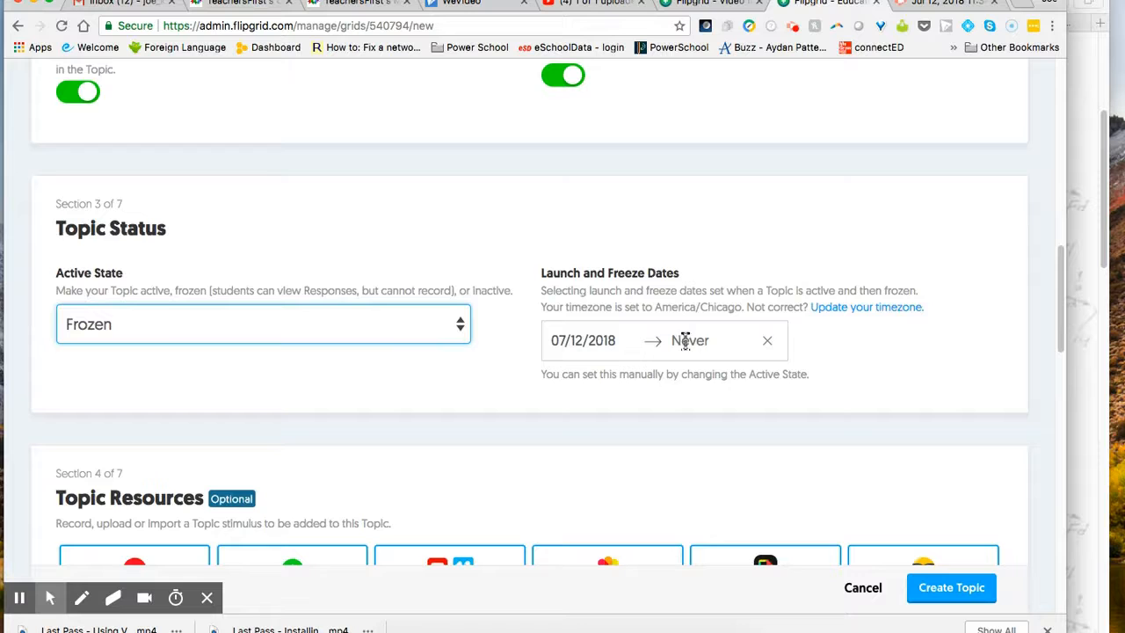
pyautogui.click(444, 325)
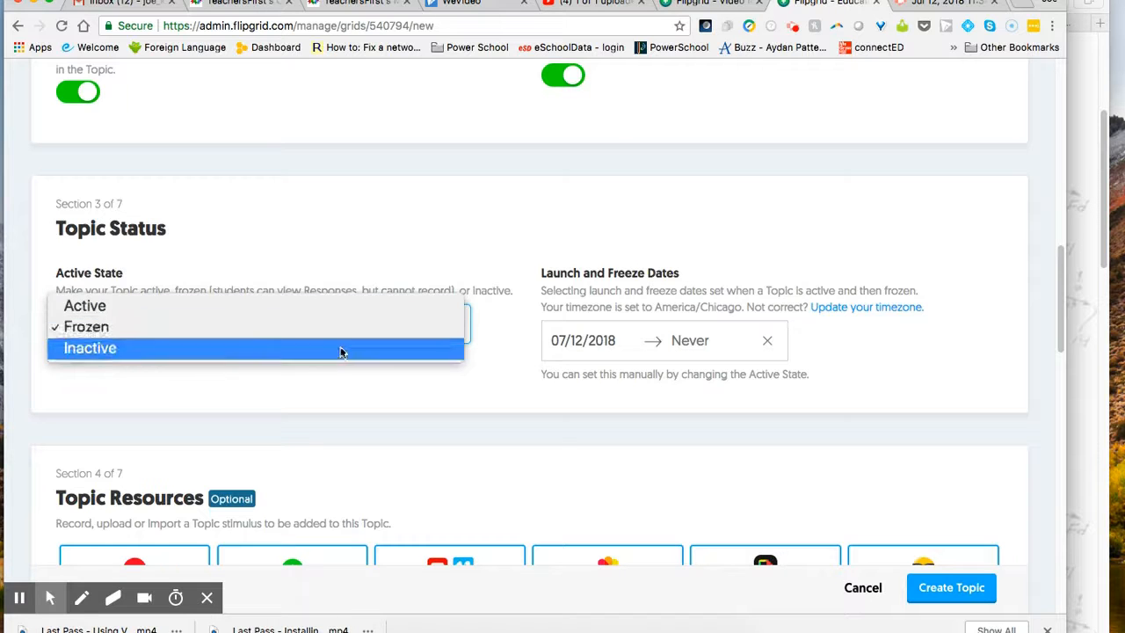
pyautogui.click(313, 308)
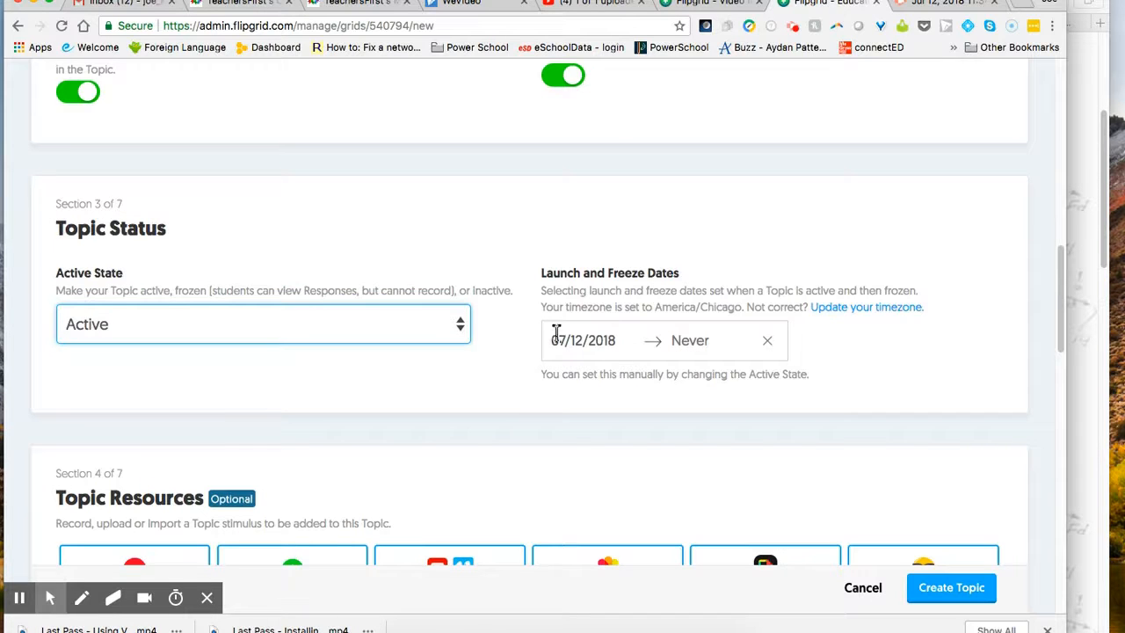
# Step: Set the topic's freeze date by picking July 31 in the calendar
pyautogui.click(683, 347)
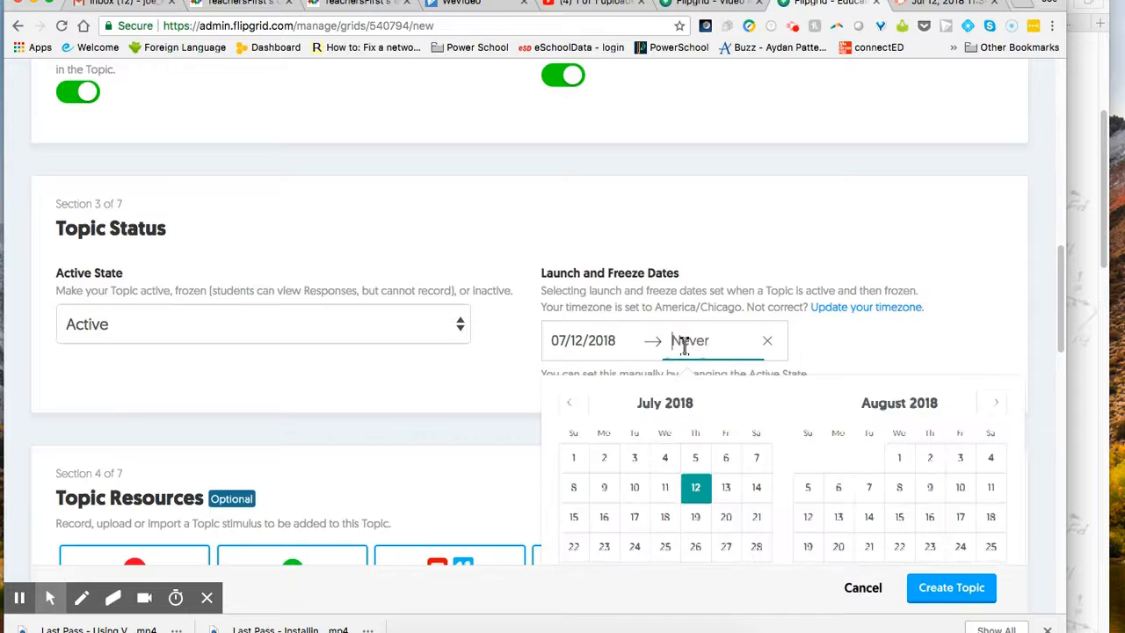
pyautogui.scroll(-1, 691, 401)
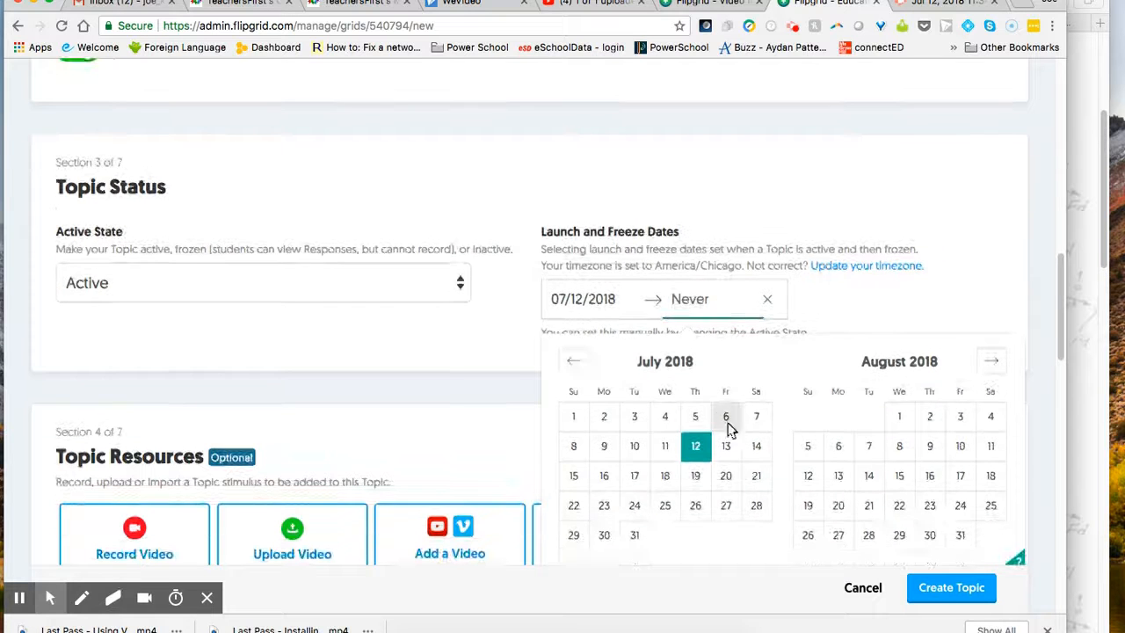
pyautogui.click(636, 536)
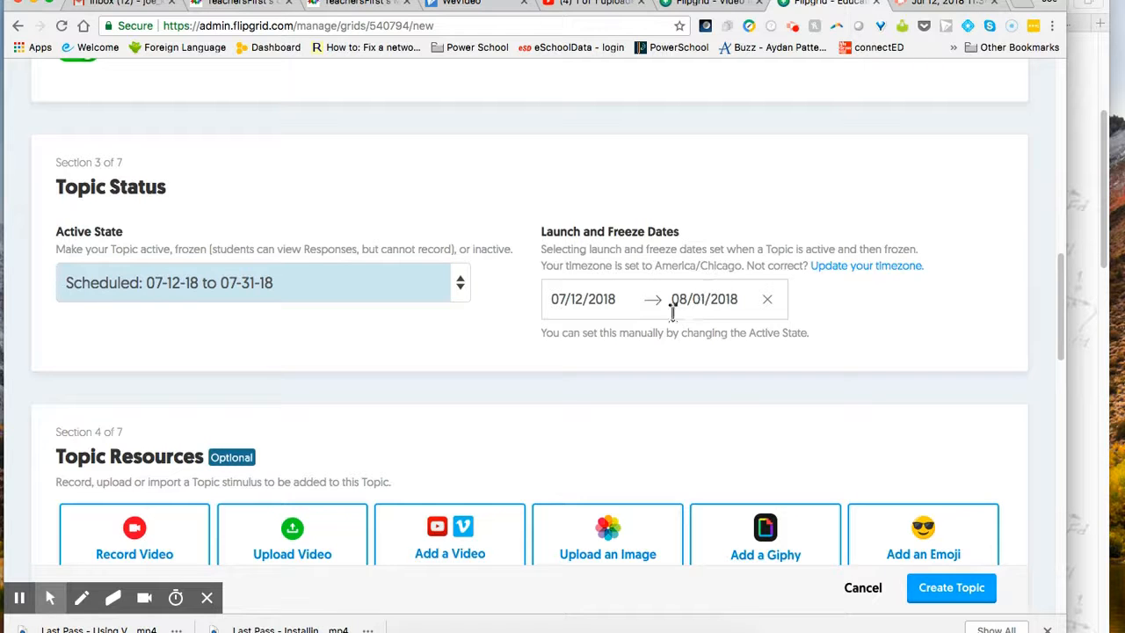
pyautogui.scroll(-2, 644, 343)
pyautogui.scroll(-3, 400, 342)
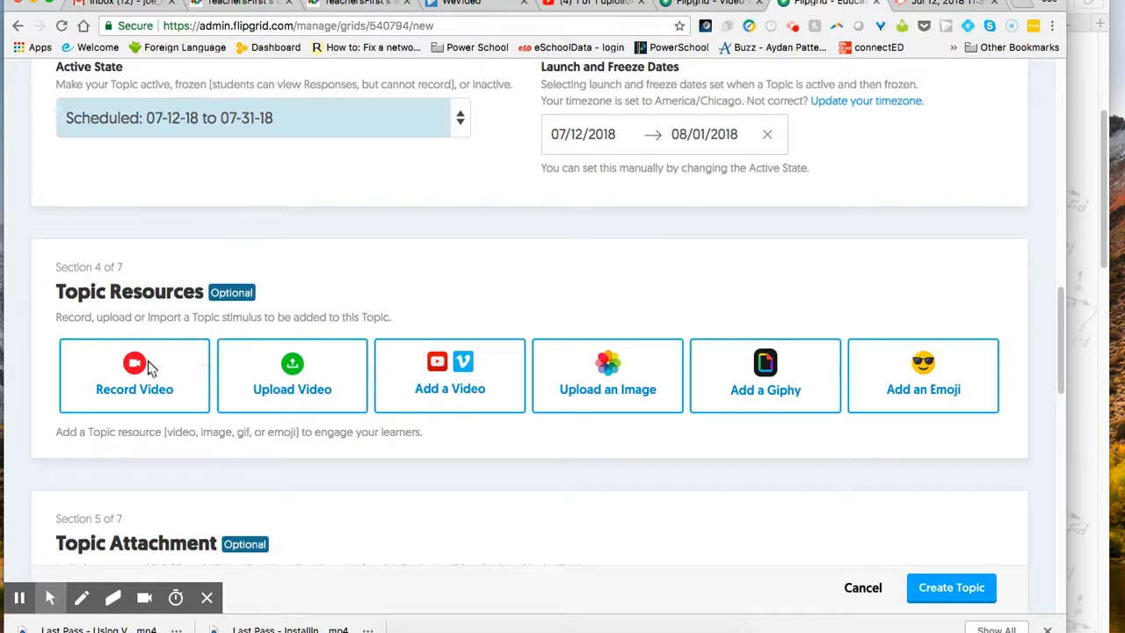
pyautogui.scroll(-5, 492, 419)
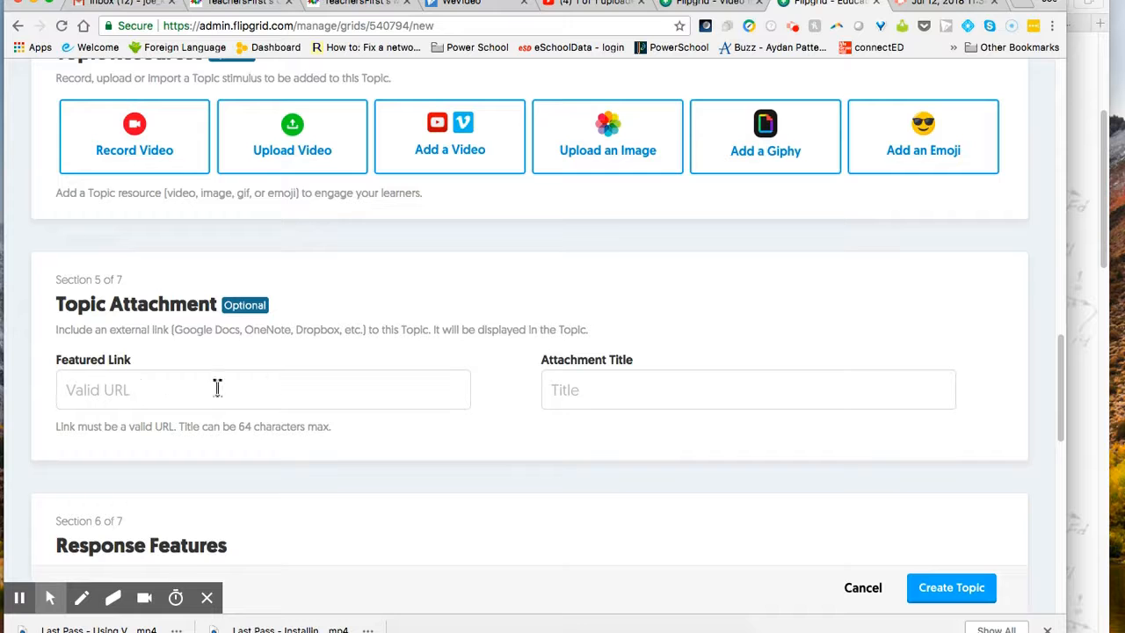
pyautogui.scroll(-5, 453, 418)
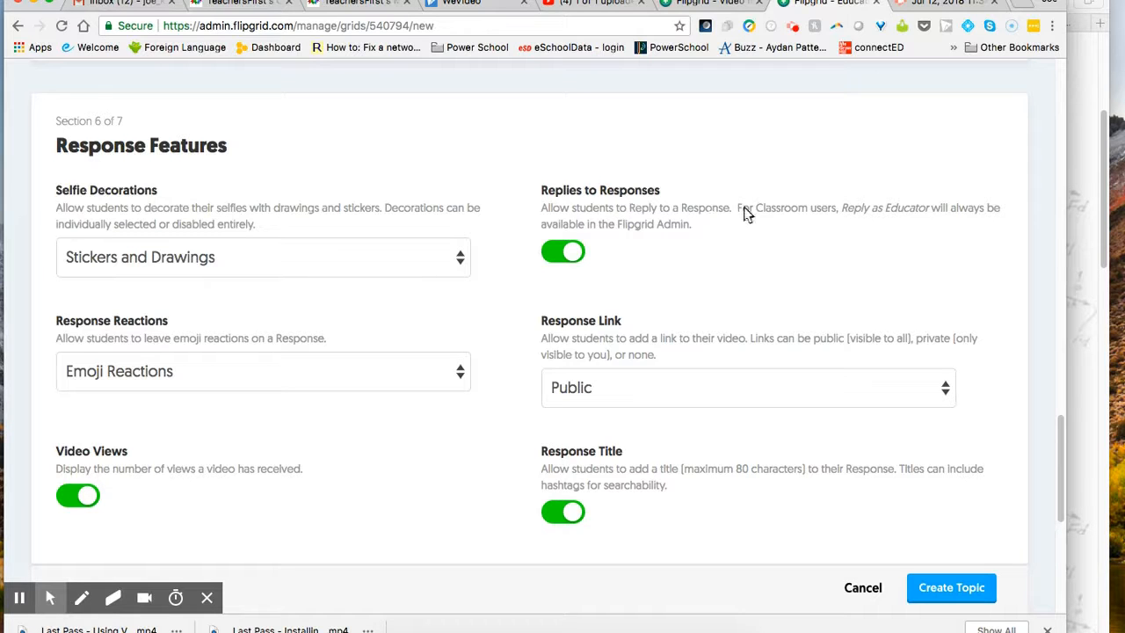
pyautogui.click(573, 251)
pyautogui.click(573, 251)
pyautogui.scroll(-2, 393, 430)
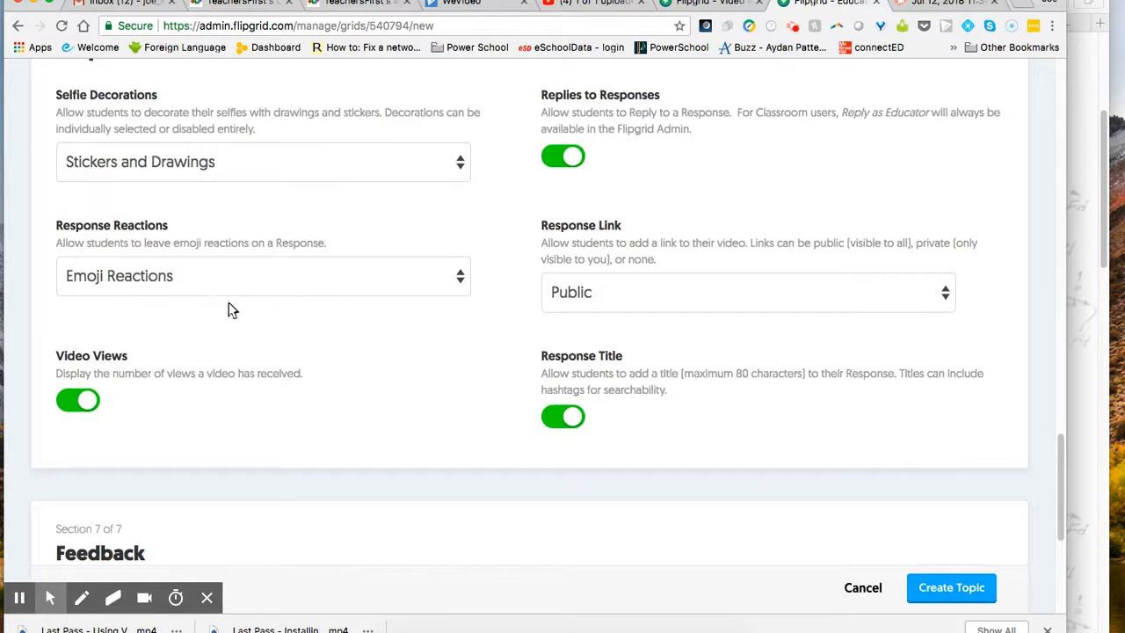
pyautogui.click(180, 278)
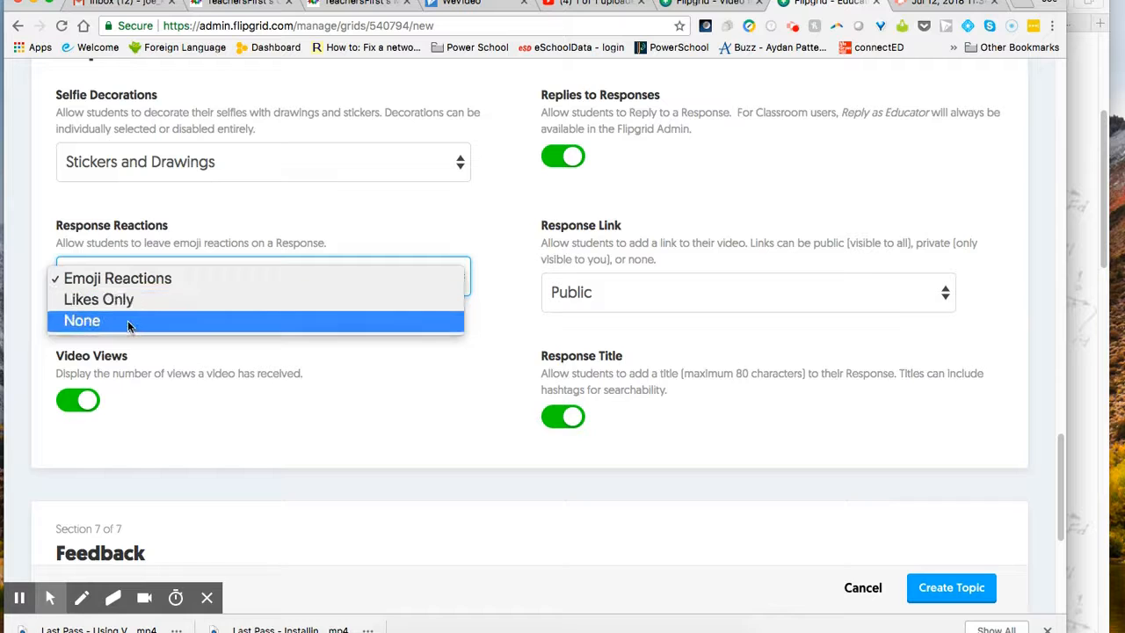
pyautogui.click(362, 403)
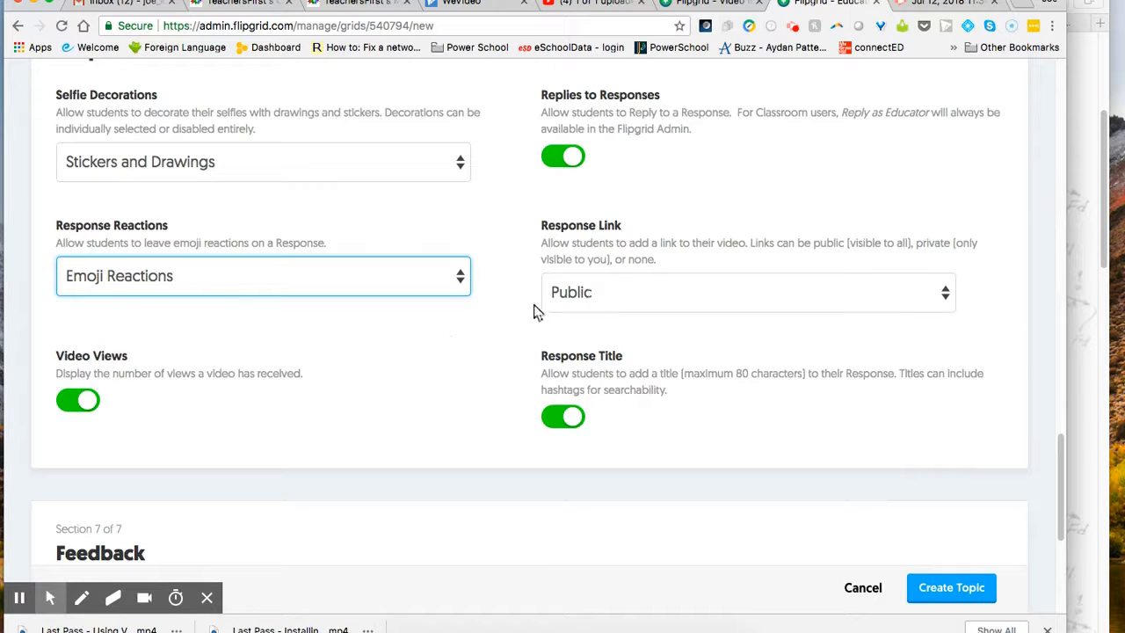
pyautogui.click(591, 301)
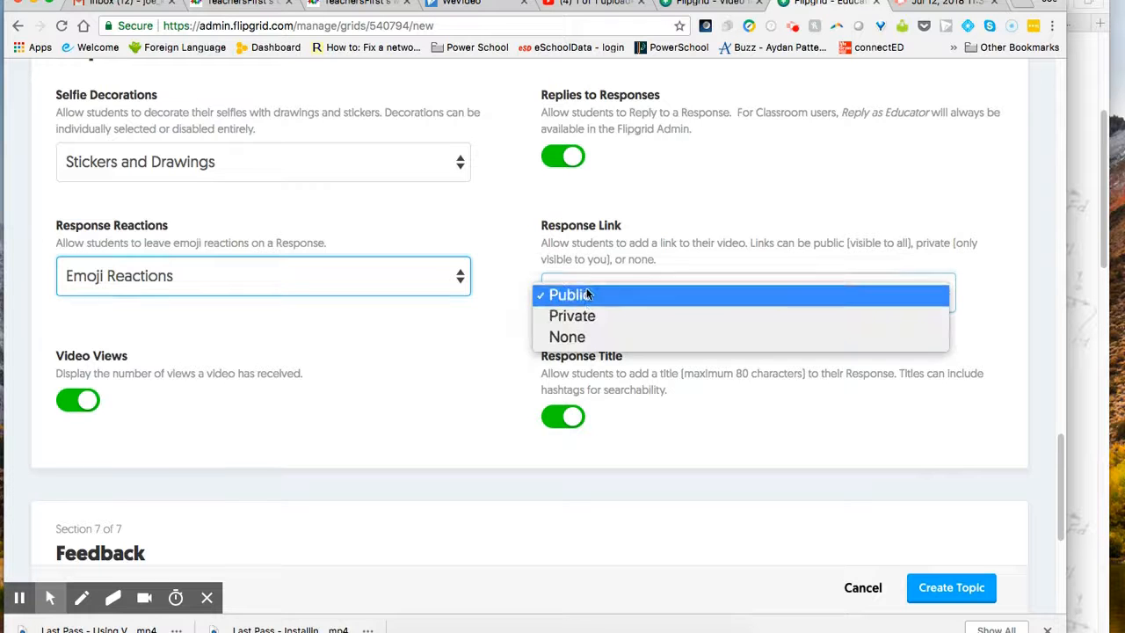
pyautogui.click(468, 383)
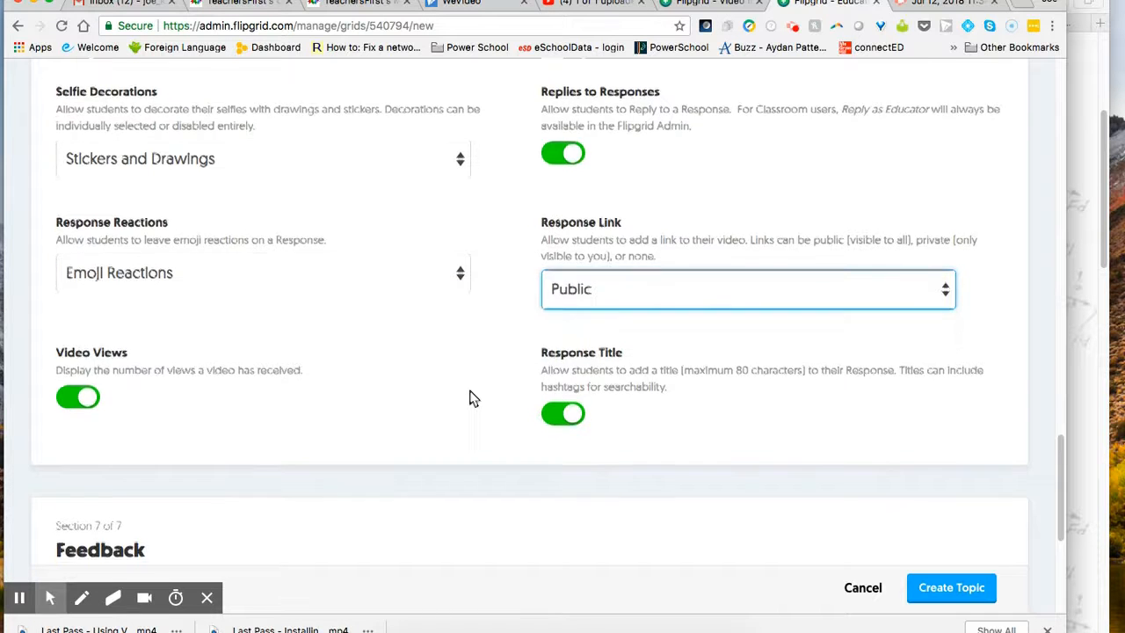
pyautogui.scroll(-2, 470, 394)
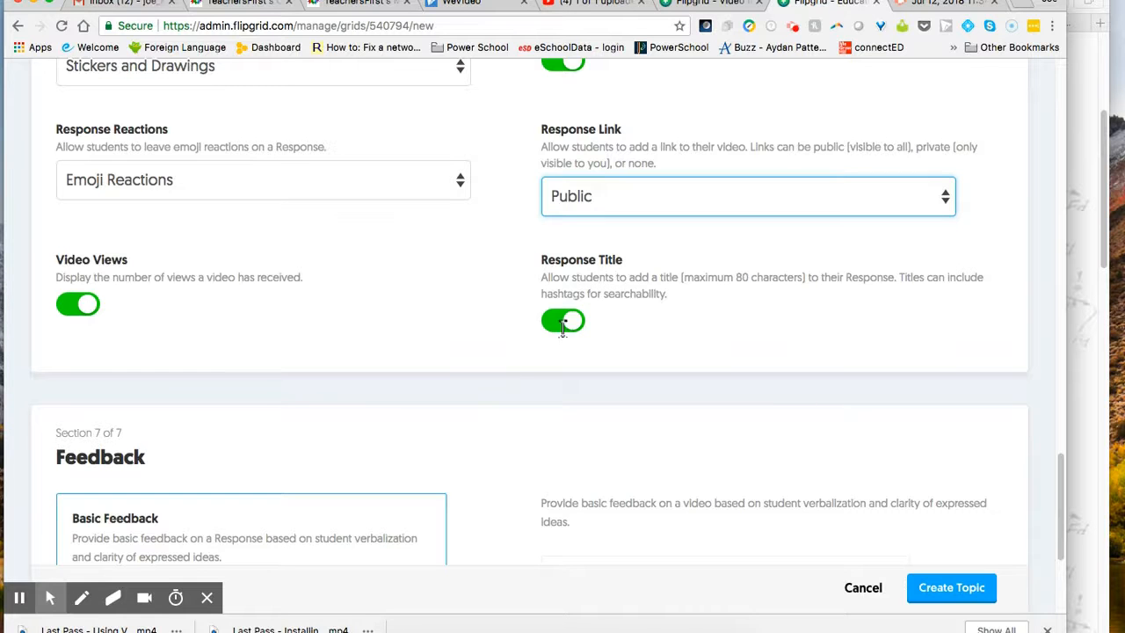
pyautogui.scroll(-5, 507, 376)
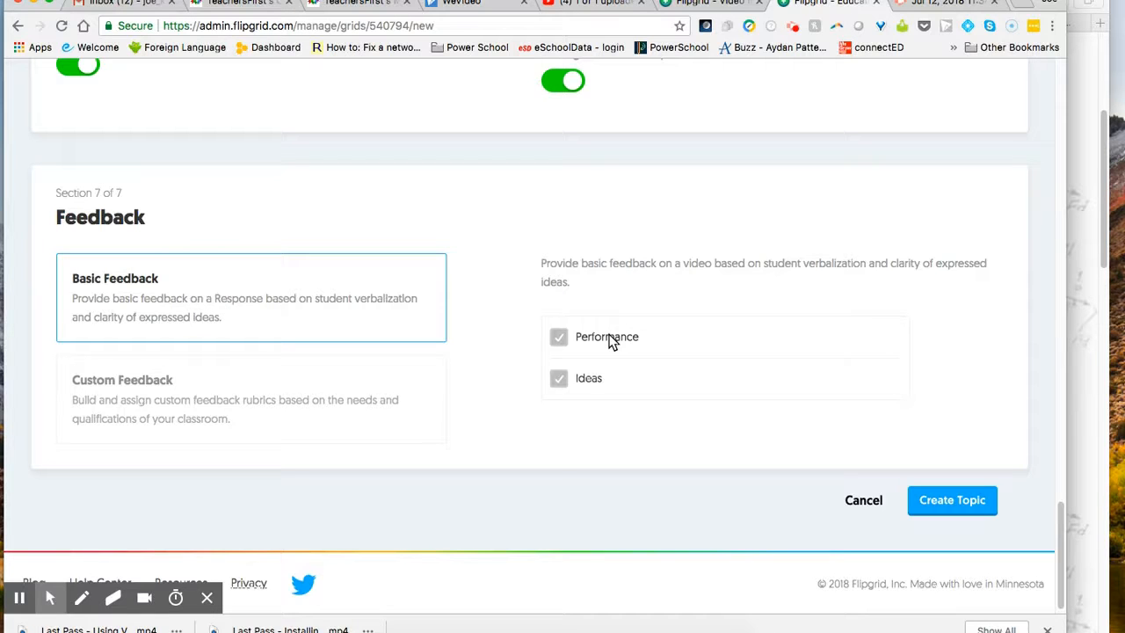
# Step: Try Custom Feedback, return to Basic Feedback, and create the Classroom Introduction topic
pyautogui.click(233, 400)
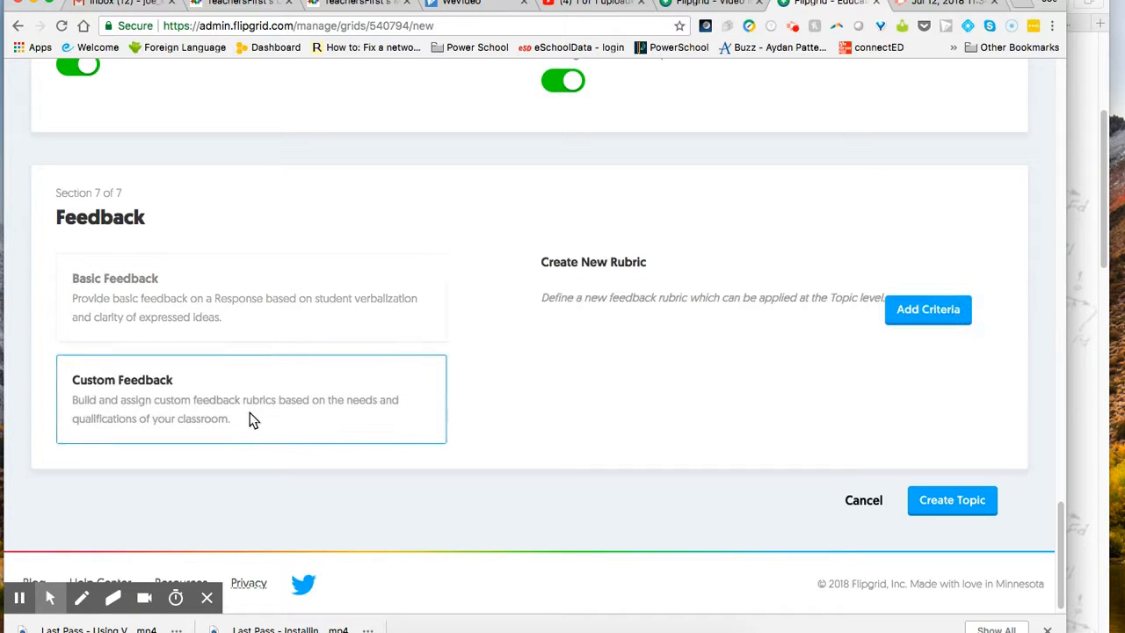
pyautogui.click(286, 315)
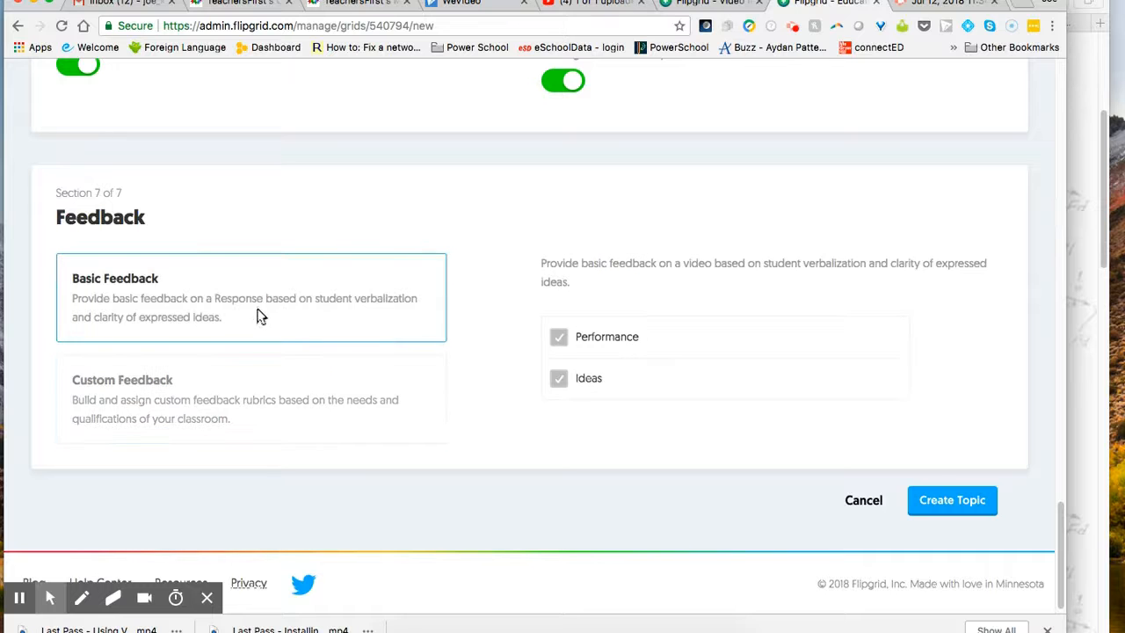
pyautogui.scroll(1, 702, 433)
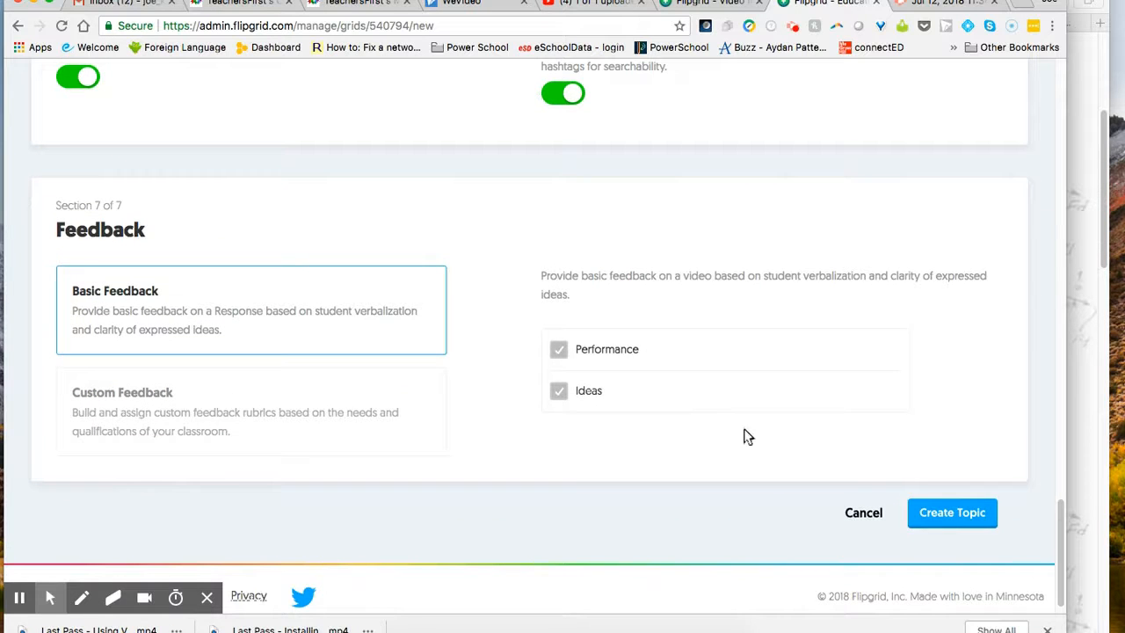
pyautogui.click(939, 514)
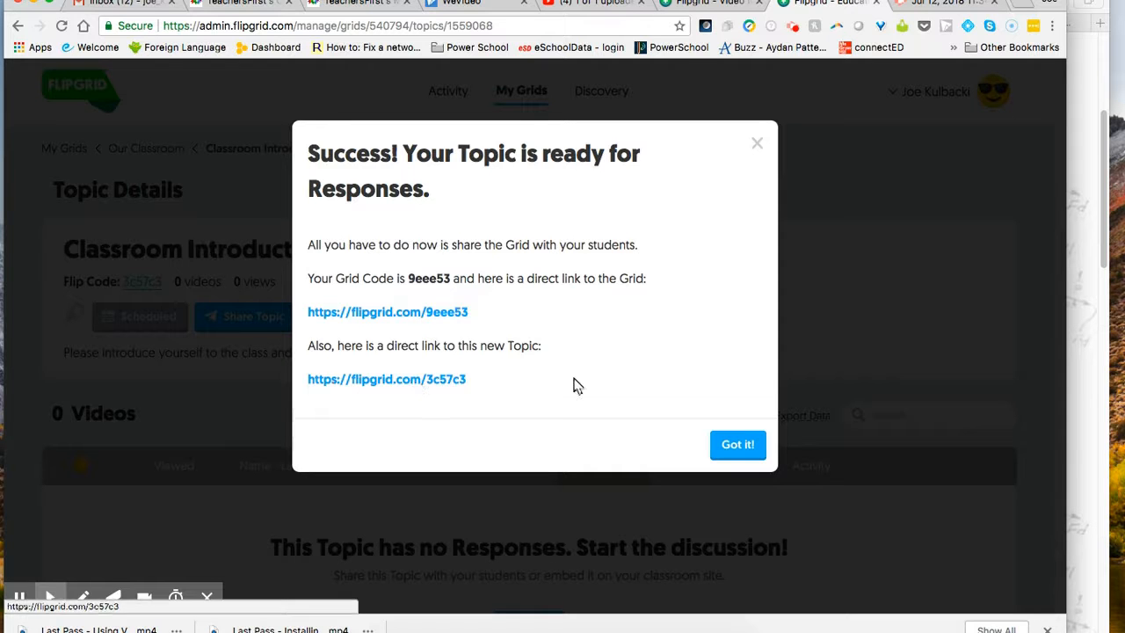
# Step: Dismiss the success message and view the Scheduled Classroom Introduction topic with 0 videos
pyautogui.click(743, 447)
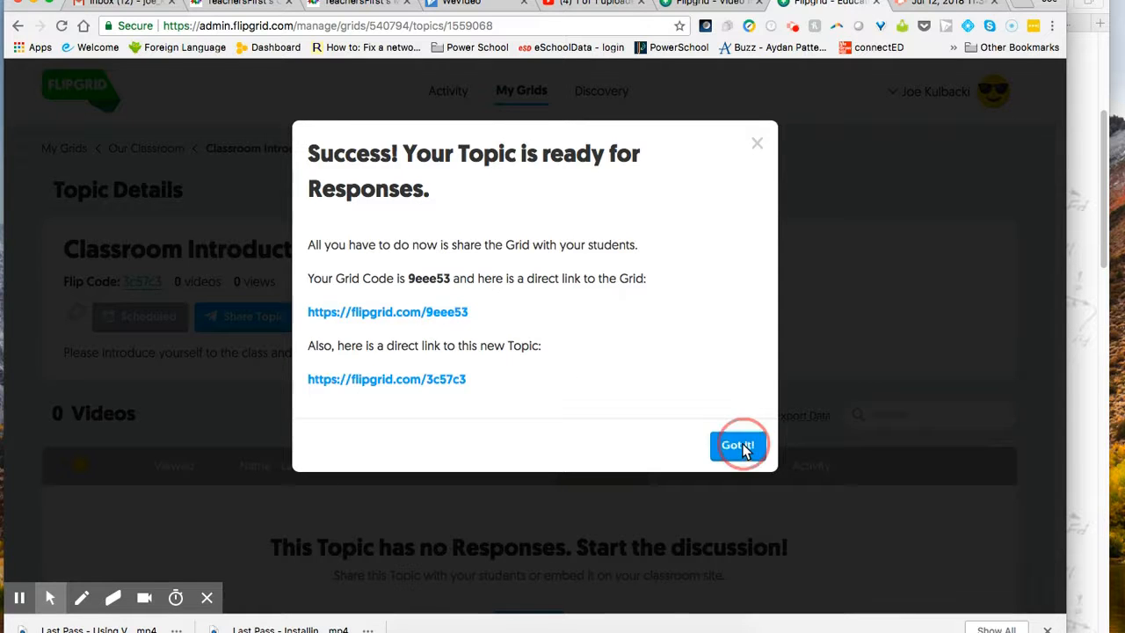
pyautogui.scroll(-3, 618, 373)
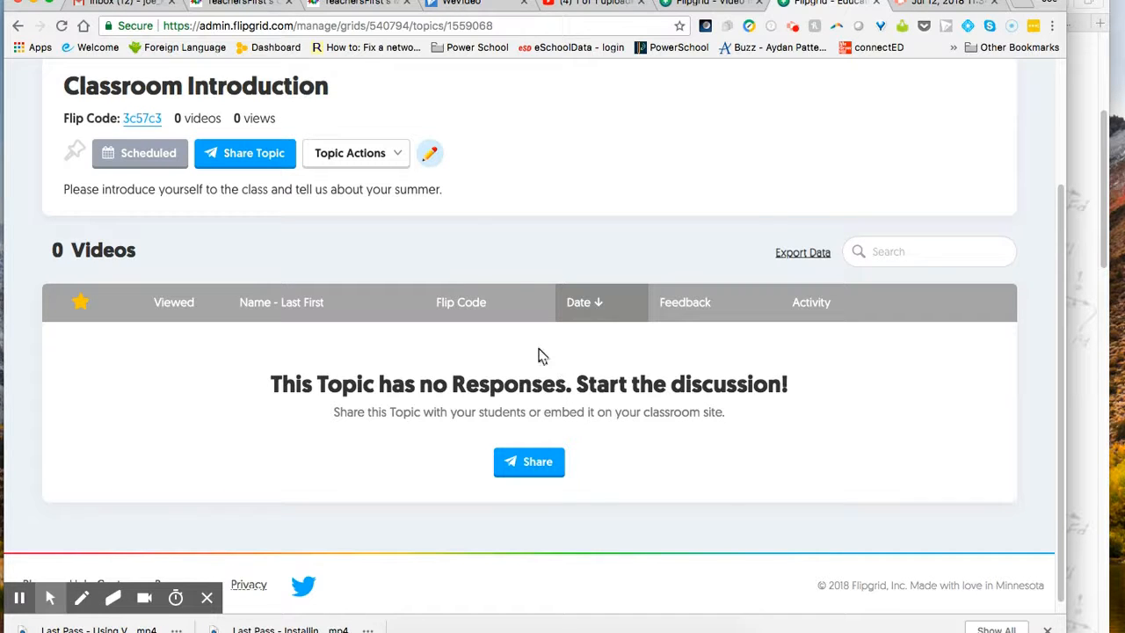
pyautogui.click(390, 155)
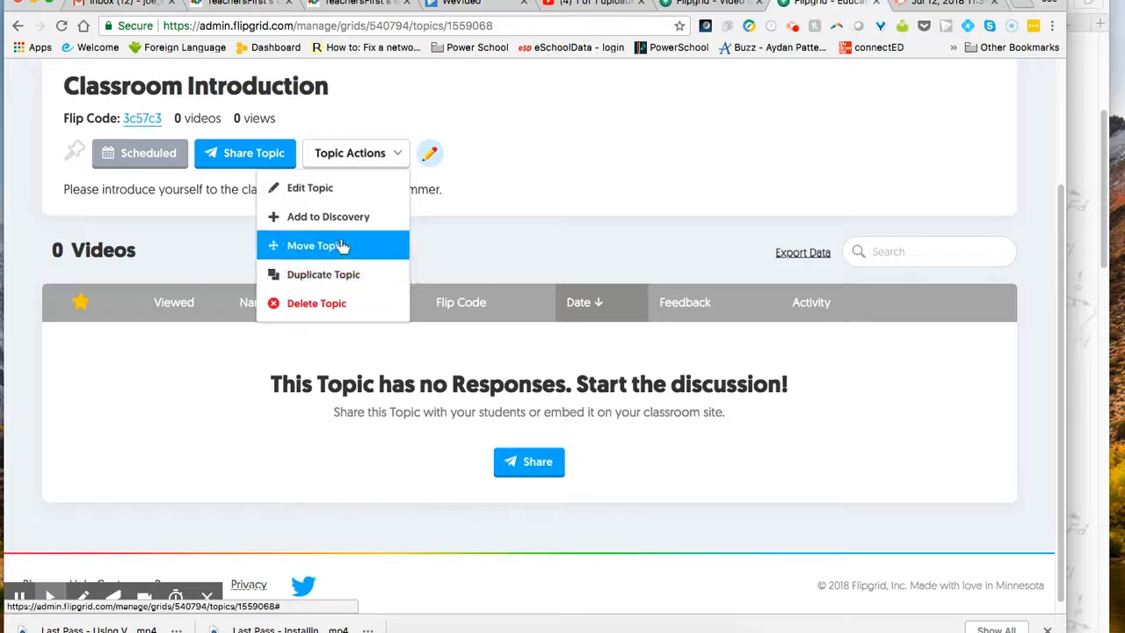
pyautogui.click(550, 225)
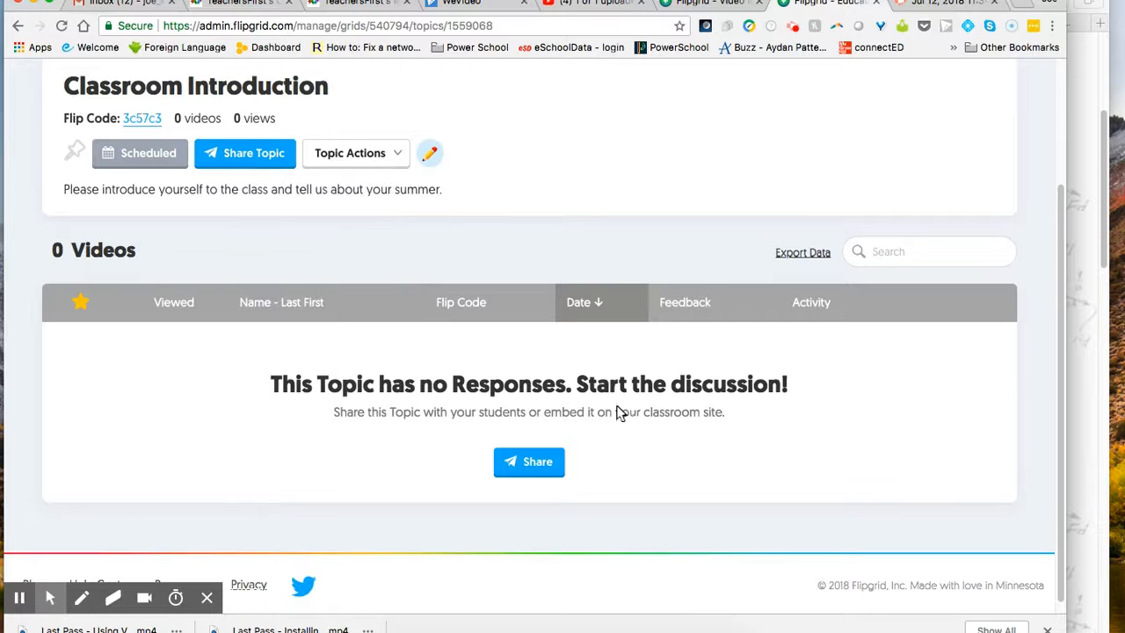